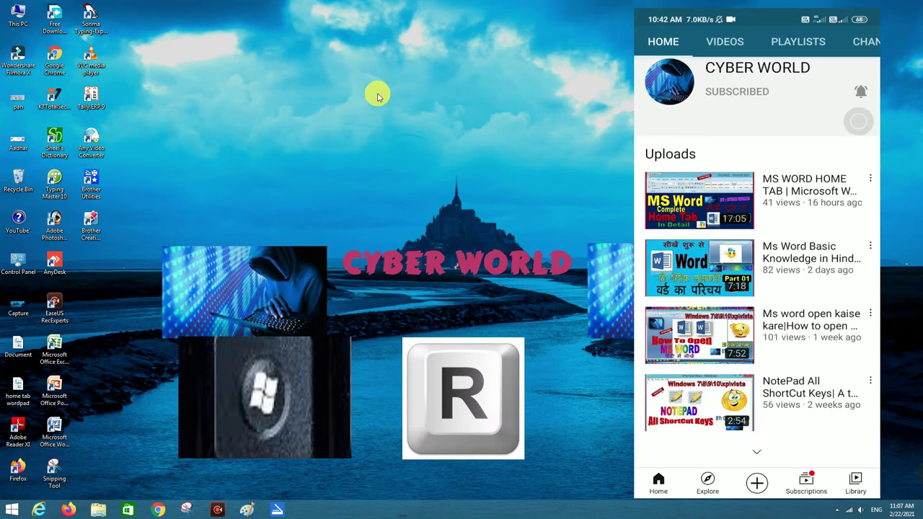
Launch Word from the Run box by replacing the prefilled wordpad command with winword.
{"action": "key", "text": "super+r"}
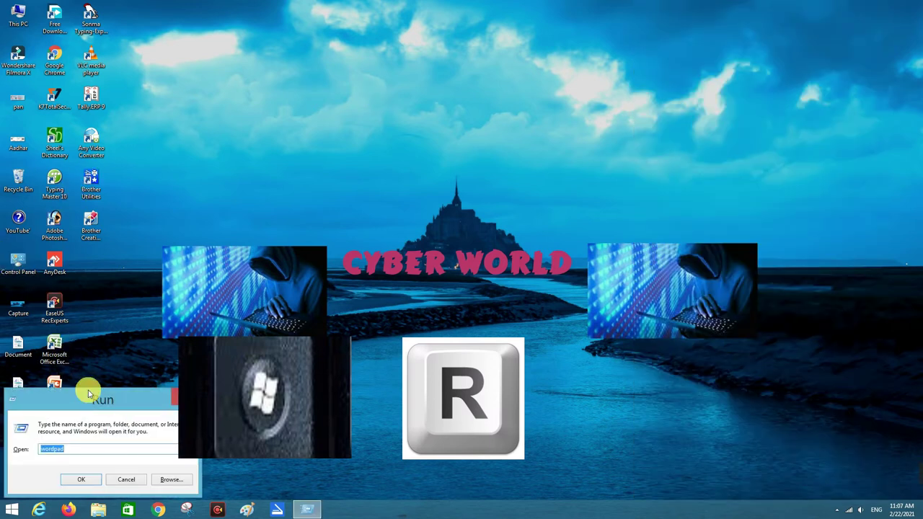
{"action": "left_click_drag", "start_coordinate": [98, 402], "coordinate": [296, 127]}
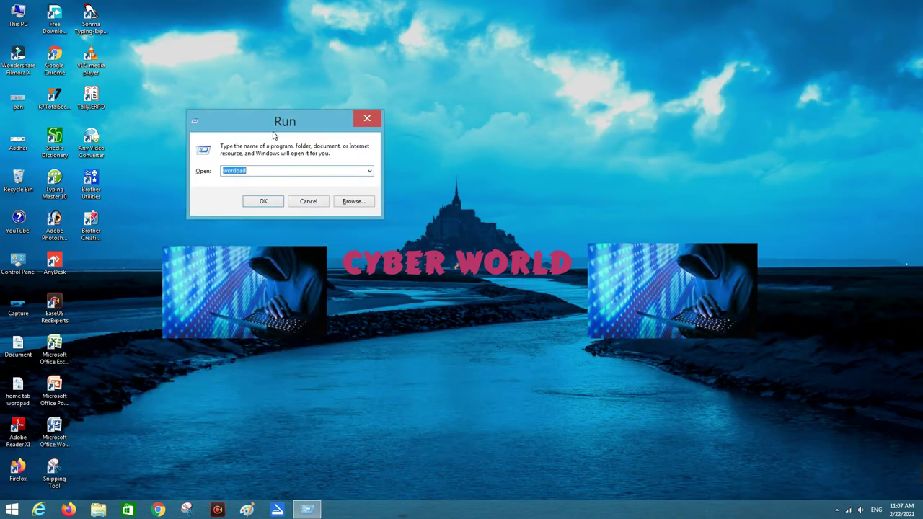
{"action": "left_click", "coordinate": [262, 172]}
{"action": "left_click", "coordinate": [263, 174]}
{"action": "key", "text": "BackSpace"}
{"action": "key", "text": "BackSpace"}
{"action": "key", "text": "BackSpace"}
{"action": "type", "text": "winword"}
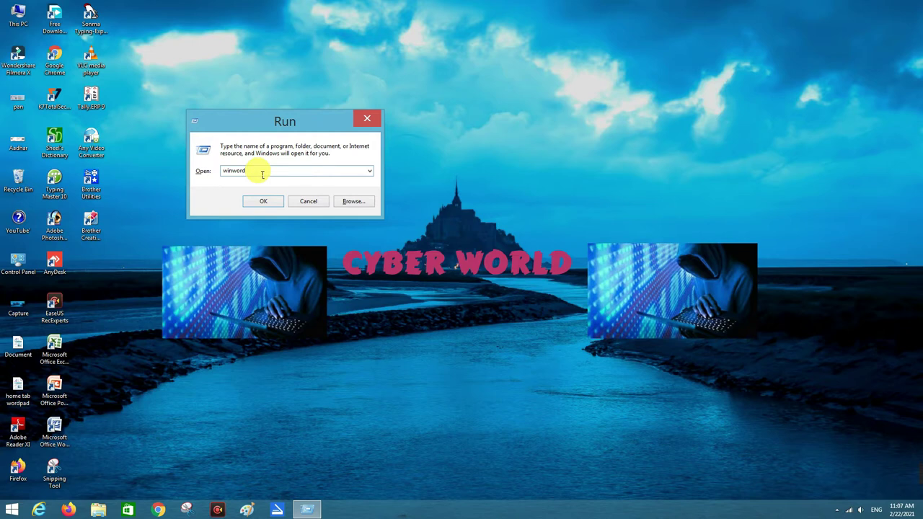
{"action": "key", "text": "Return"}
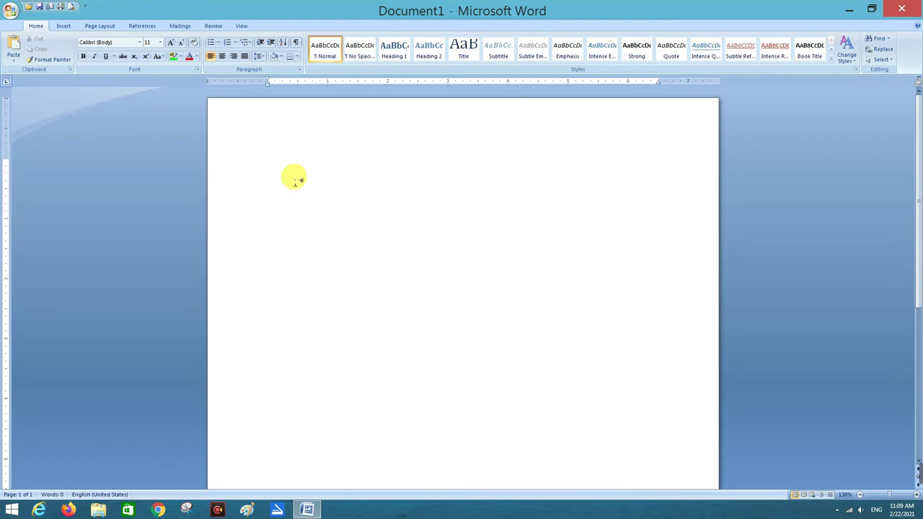
Insert three =rand() sample paragraphs, select them and enlarge their font two Grow Font steps.
{"action": "type", "text": "="}
{"action": "type", "text": "rand"}
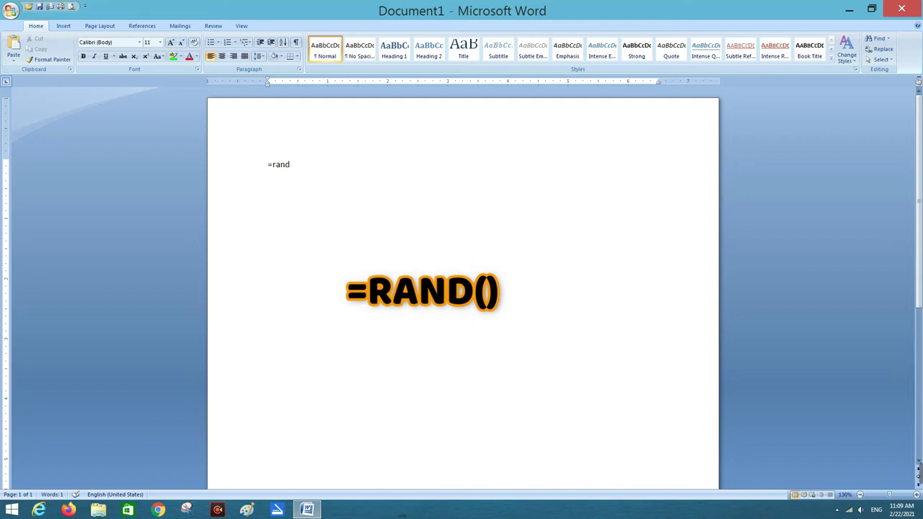
{"action": "type", "text": "()"}
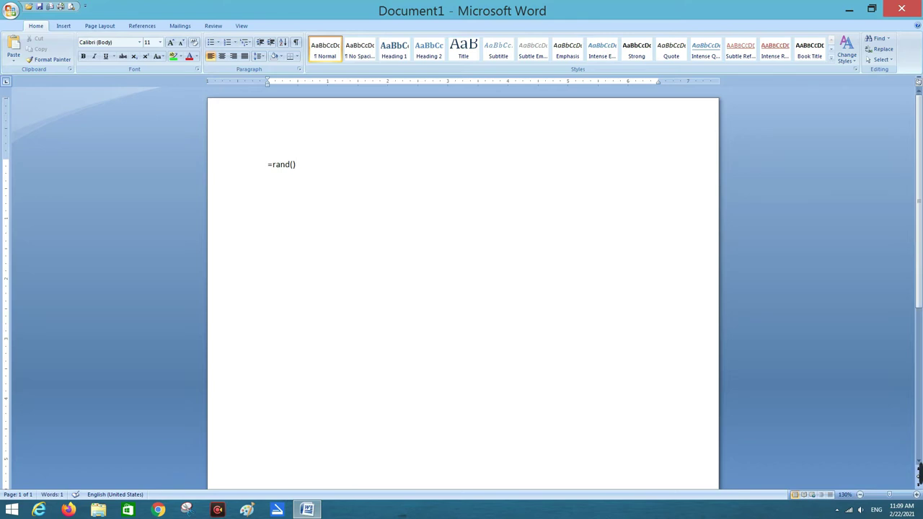
{"action": "key", "text": "Return"}
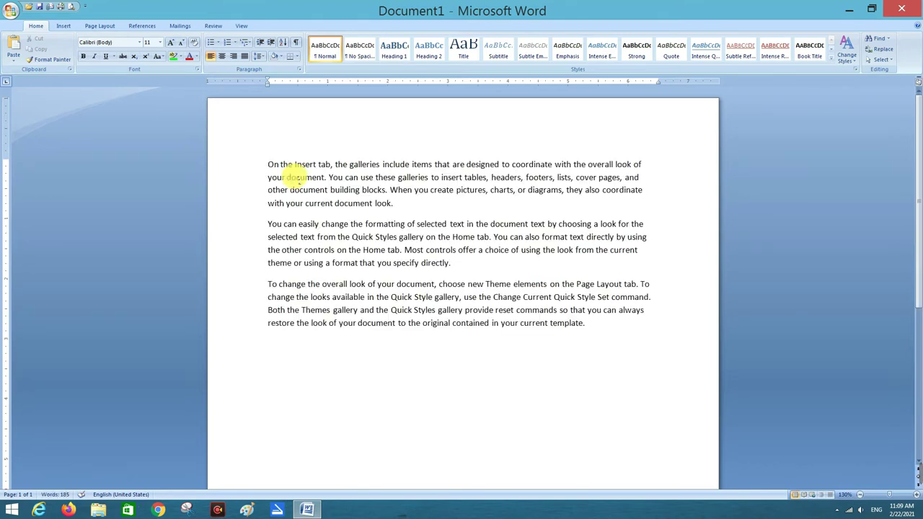
{"action": "mouse_move", "coordinate": [267, 165]}
{"action": "left_mouse_down"}
{"action": "mouse_move", "coordinate": [467, 284]}
{"action": "mouse_move", "coordinate": [352, 459]}
{"action": "left_mouse_up"}
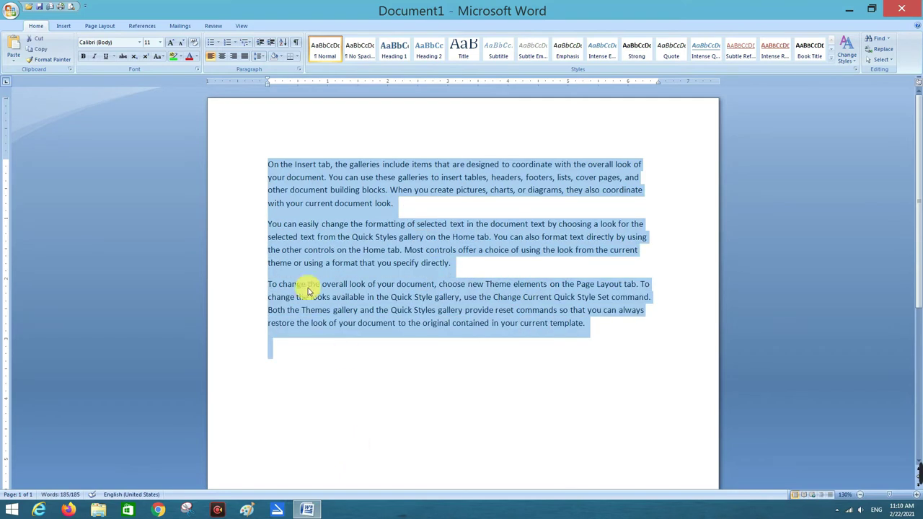
{"action": "left_click", "coordinate": [171, 44]}
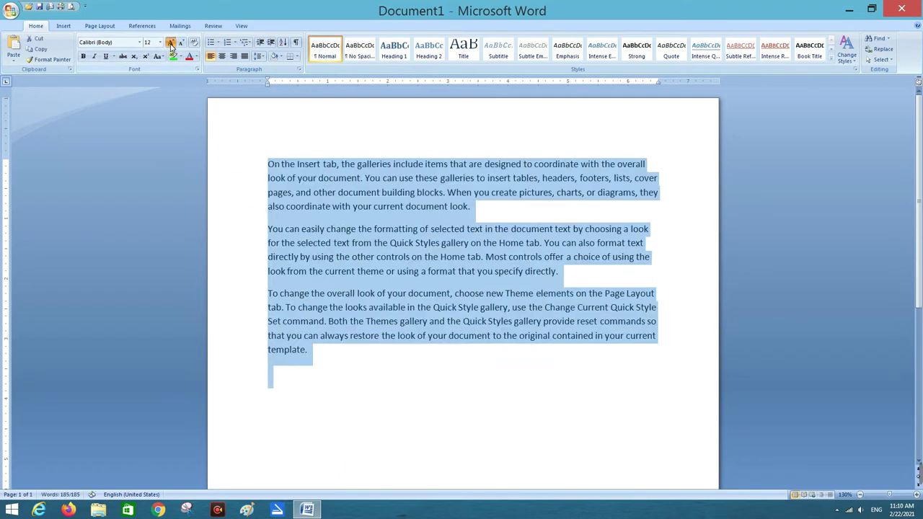
{"action": "left_click", "coordinate": [171, 44]}
{"action": "left_click", "coordinate": [171, 43]}
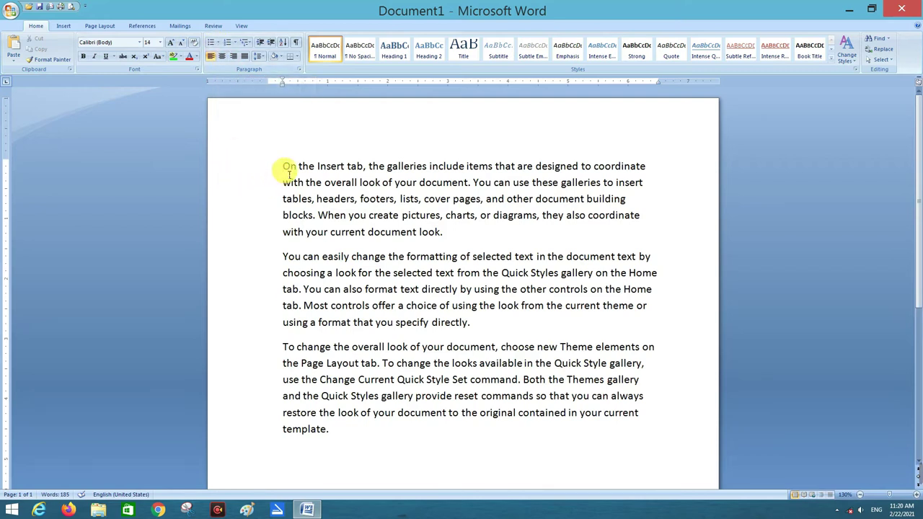
Break the first paragraph after 'tab,', 'include', 'designed' and 'overall', then select the four lines.
{"action": "mouse_move", "coordinate": [286, 171]}
{"action": "left_mouse_down"}
{"action": "mouse_move", "coordinate": [304, 173]}
{"action": "mouse_move", "coordinate": [287, 172]}
{"action": "left_mouse_up"}
{"action": "left_click", "coordinate": [369, 169]}
{"action": "key", "text": "Return"}
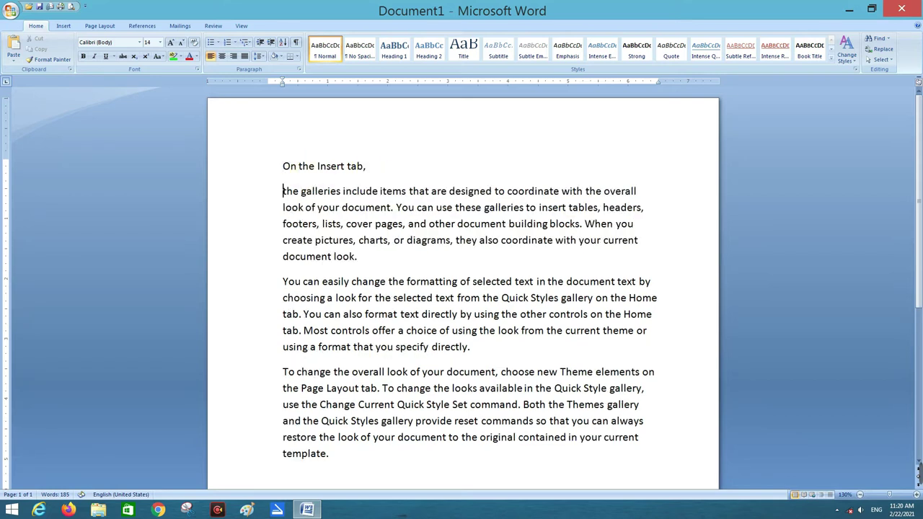
{"action": "left_click", "coordinate": [380, 192]}
{"action": "key", "text": "Return"}
{"action": "left_click", "coordinate": [398, 216]}
{"action": "key", "text": "Return"}
{"action": "left_click", "coordinate": [428, 240]}
{"action": "key", "text": "Return"}
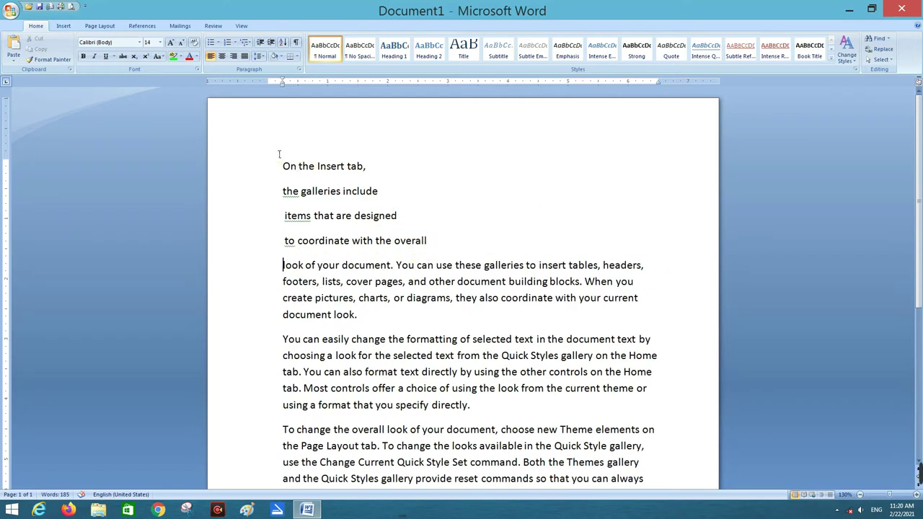
{"action": "left_click_drag", "start_coordinate": [282, 163], "coordinate": [431, 243]}
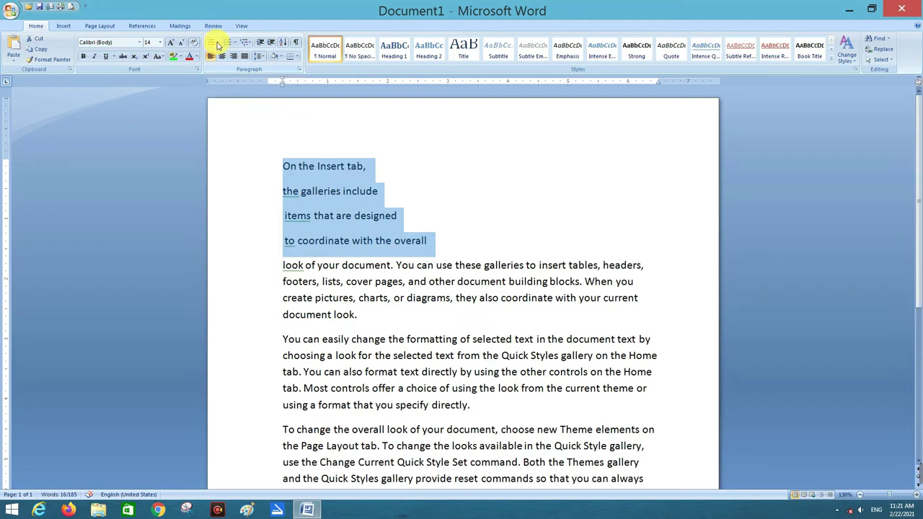
Define a spade-symbol bullet with Left alignment and apply it to the four lines.
{"action": "left_click", "coordinate": [219, 44]}
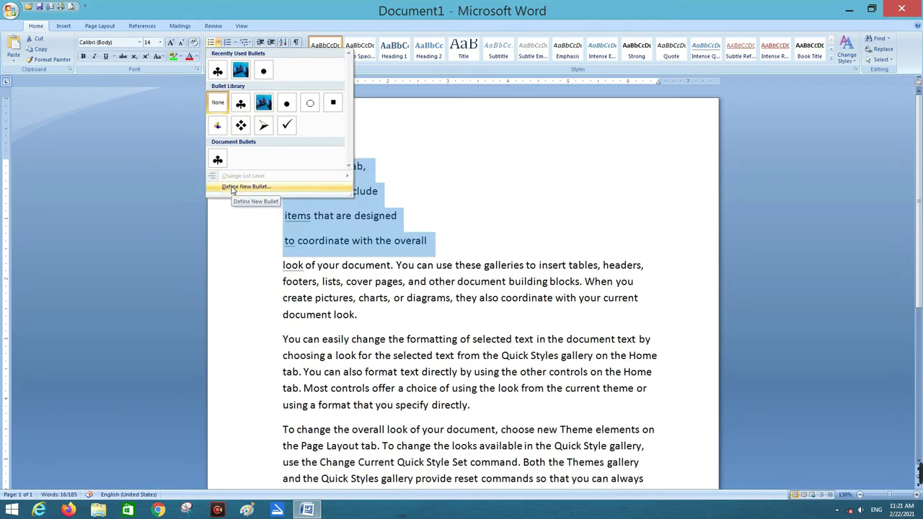
{"action": "left_click", "coordinate": [232, 187]}
{"action": "left_click_drag", "start_coordinate": [413, 167], "coordinate": [165, 105]}
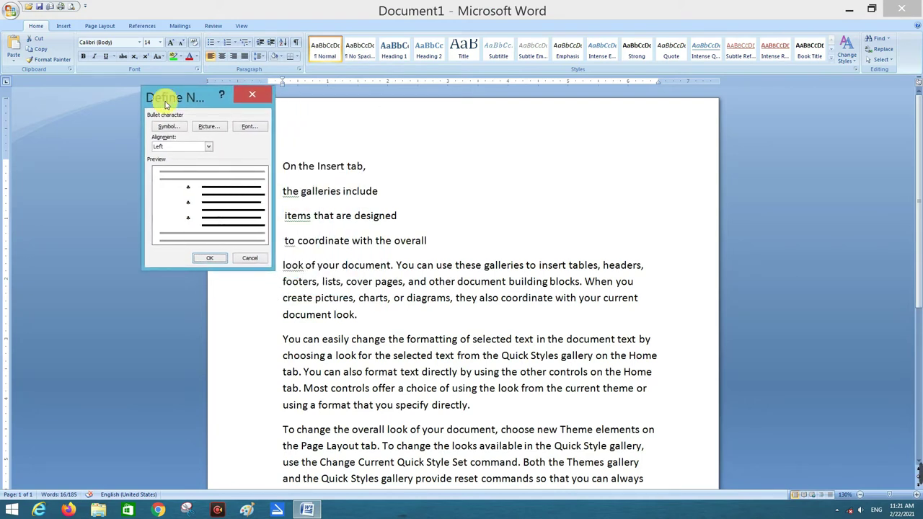
{"action": "left_click_drag", "start_coordinate": [166, 103], "coordinate": [144, 95]}
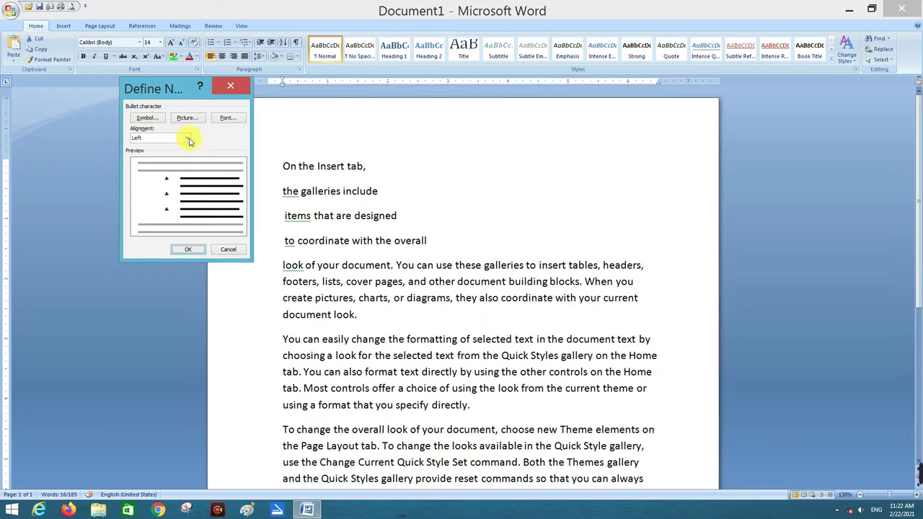
{"action": "left_click", "coordinate": [148, 117]}
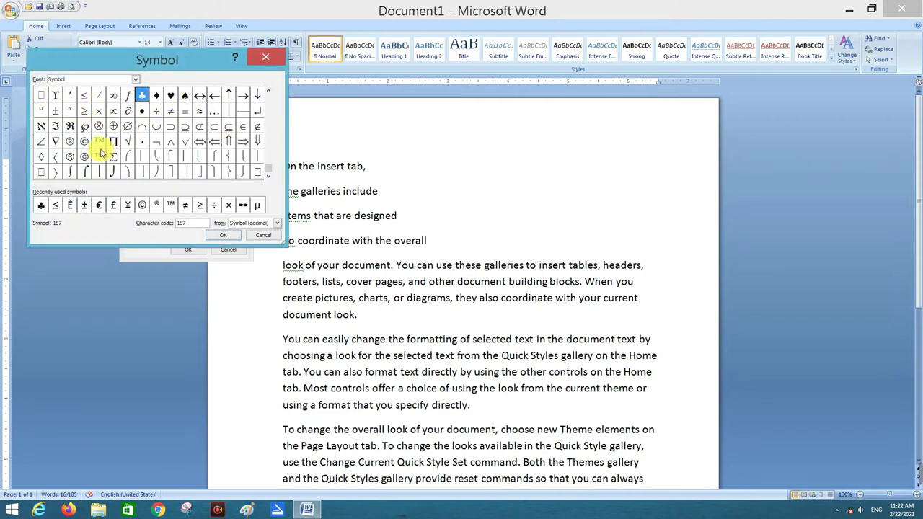
{"action": "left_click", "coordinate": [185, 94]}
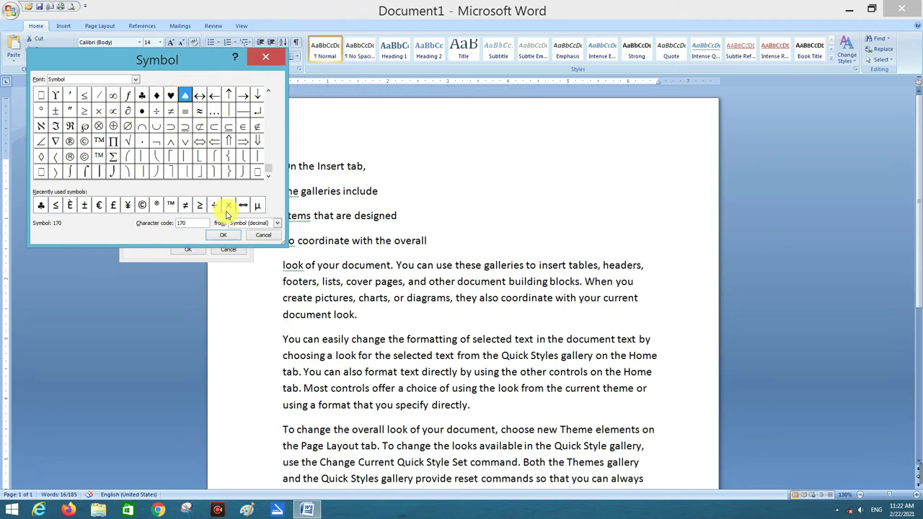
{"action": "left_click", "coordinate": [223, 235]}
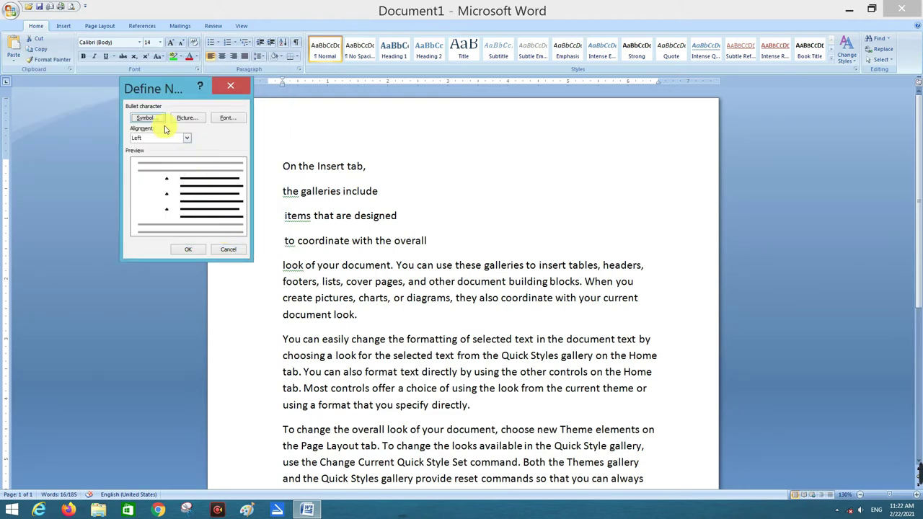
{"action": "left_click", "coordinate": [187, 137]}
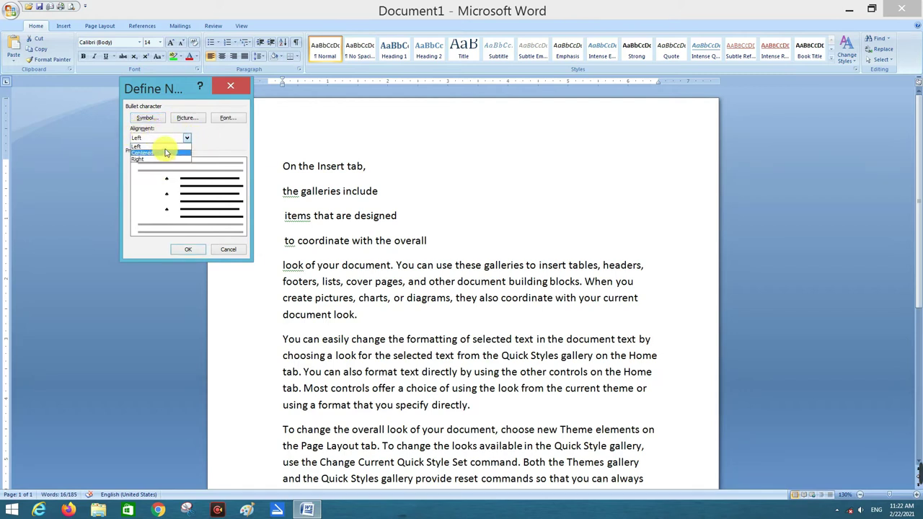
{"action": "left_click", "coordinate": [184, 146]}
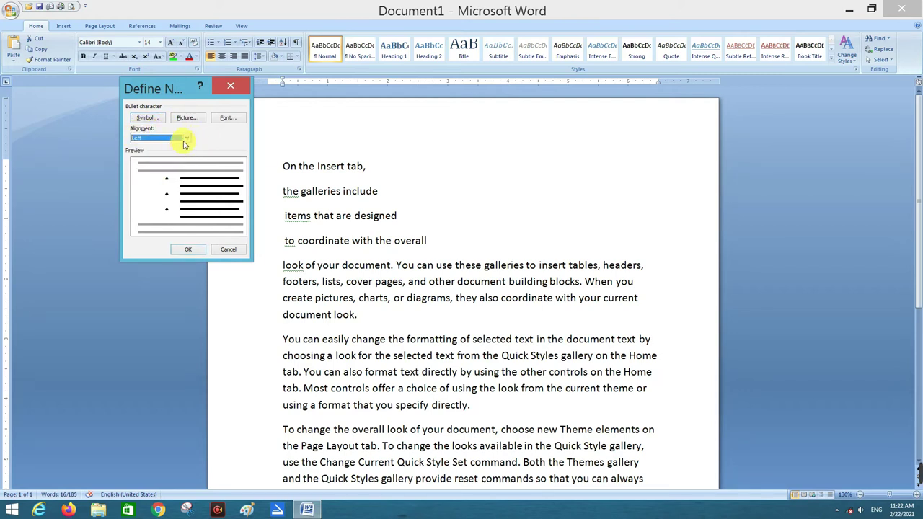
{"action": "left_click", "coordinate": [184, 250]}
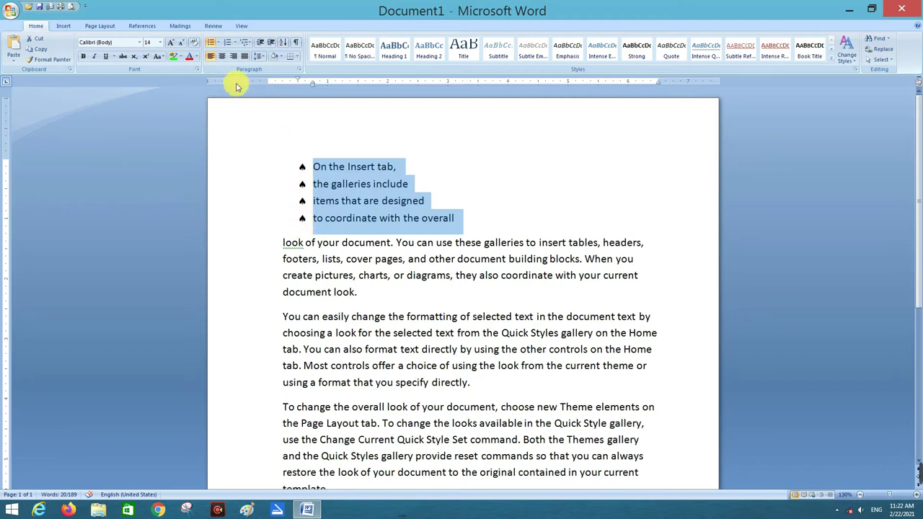
Import the Desktop 'Capture' image into the picture bullet choices.
{"action": "left_click", "coordinate": [213, 42]}
{"action": "left_click", "coordinate": [219, 42]}
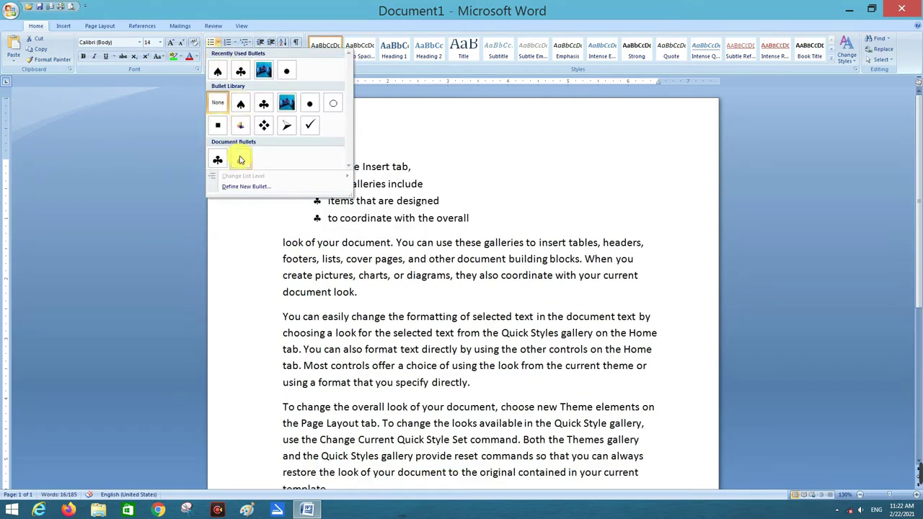
{"action": "left_click", "coordinate": [234, 189]}
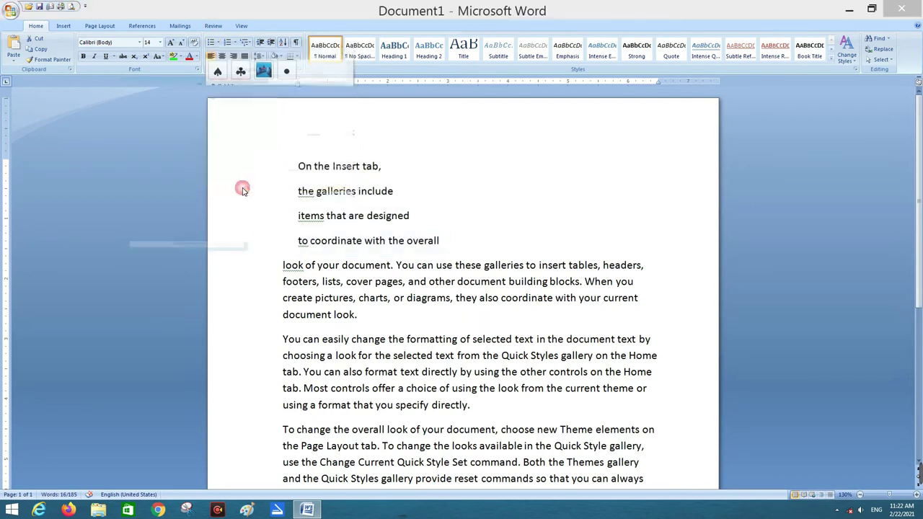
{"action": "left_click", "coordinate": [185, 117]}
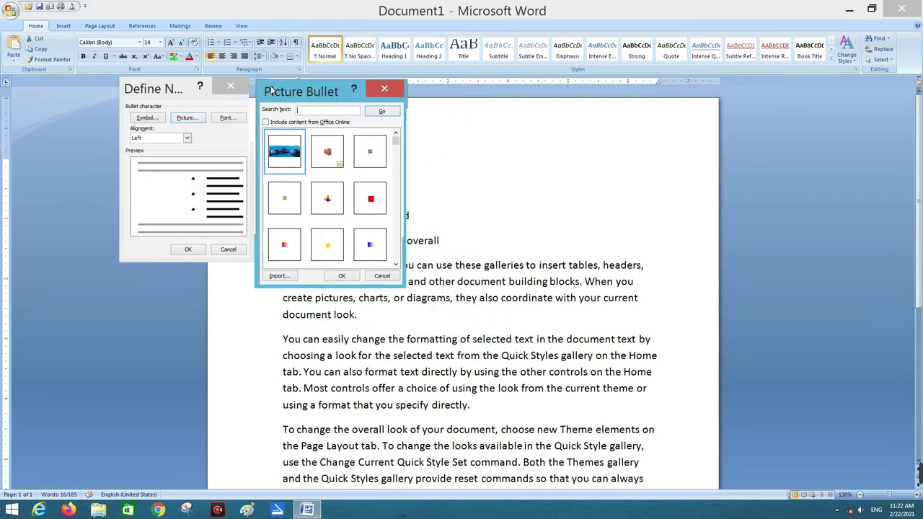
{"action": "left_click_drag", "start_coordinate": [406, 147], "coordinate": [250, 81]}
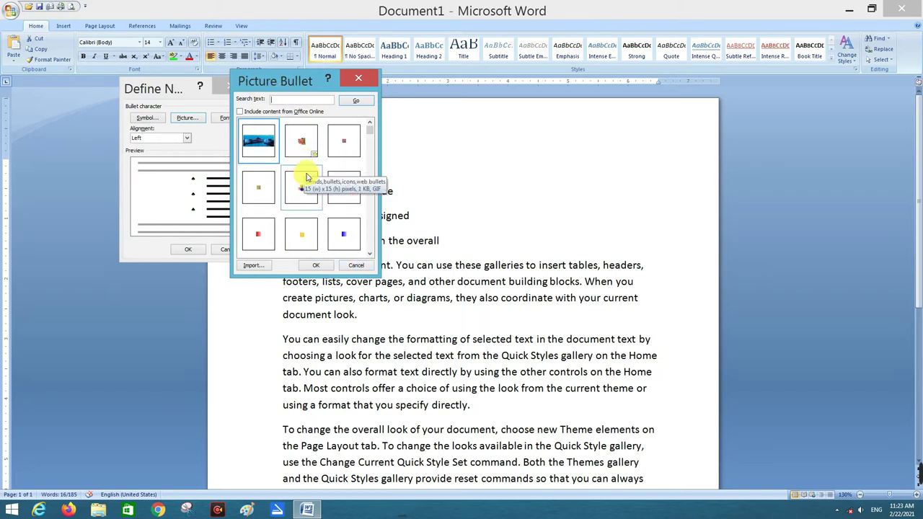
{"action": "left_click_drag", "start_coordinate": [370, 135], "coordinate": [370, 173]}
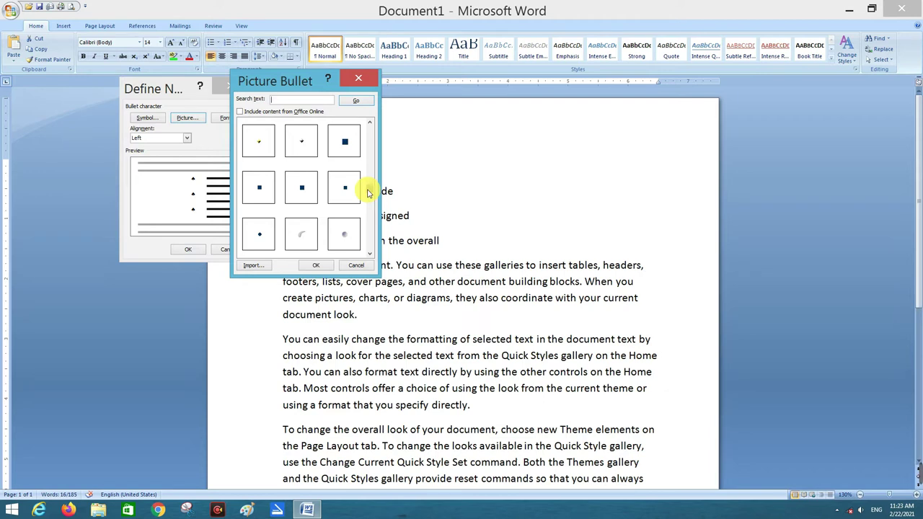
{"action": "left_click", "coordinate": [264, 269]}
{"action": "left_click_drag", "start_coordinate": [354, 111], "coordinate": [232, 101]}
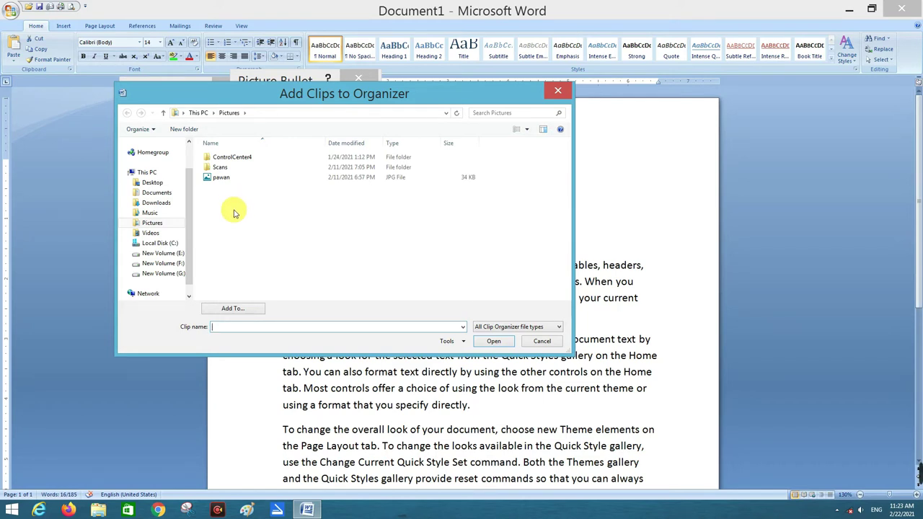
{"action": "left_click", "coordinate": [160, 183]}
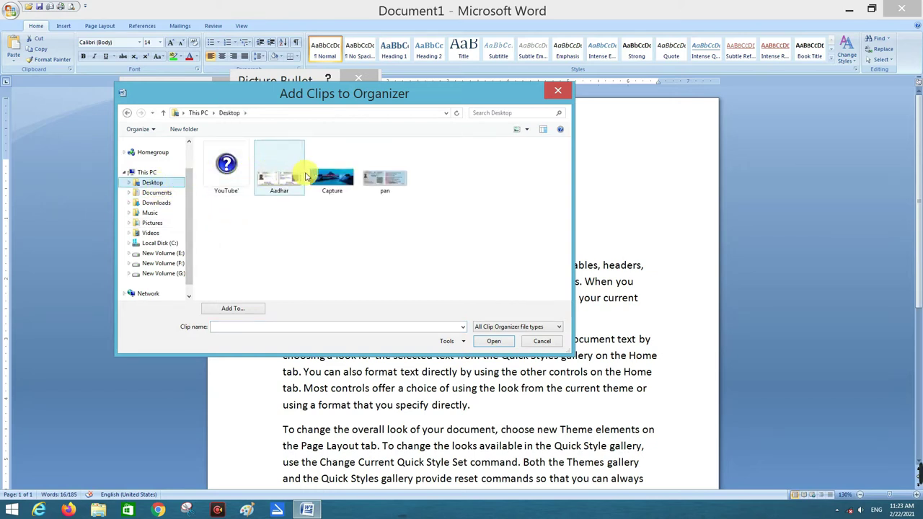
{"action": "left_click", "coordinate": [333, 181]}
{"action": "left_click", "coordinate": [332, 181]}
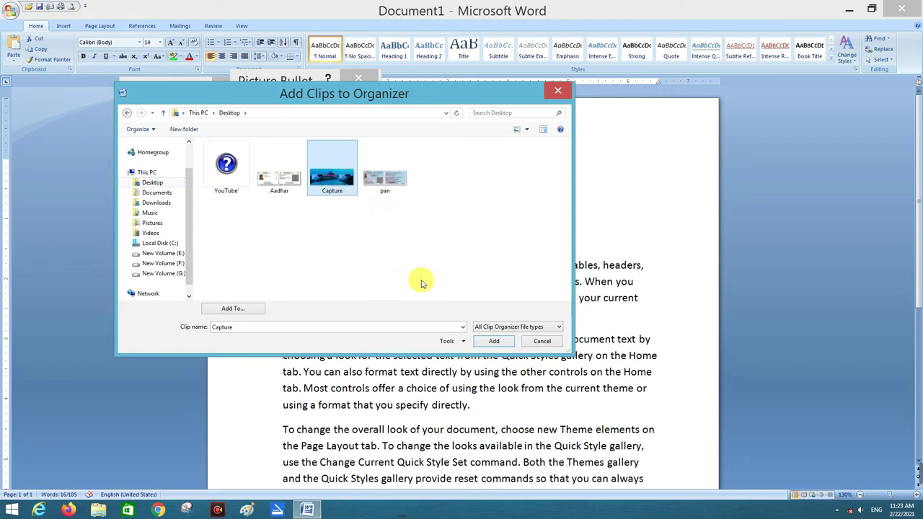
{"action": "left_click", "coordinate": [490, 345]}
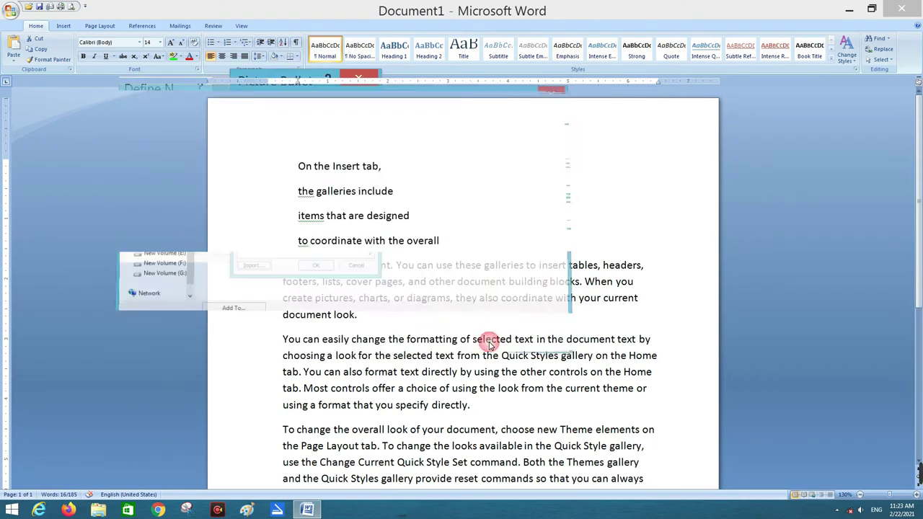
Apply the imported Capture picture as the bullet for the four lines.
{"action": "left_click", "coordinate": [262, 140]}
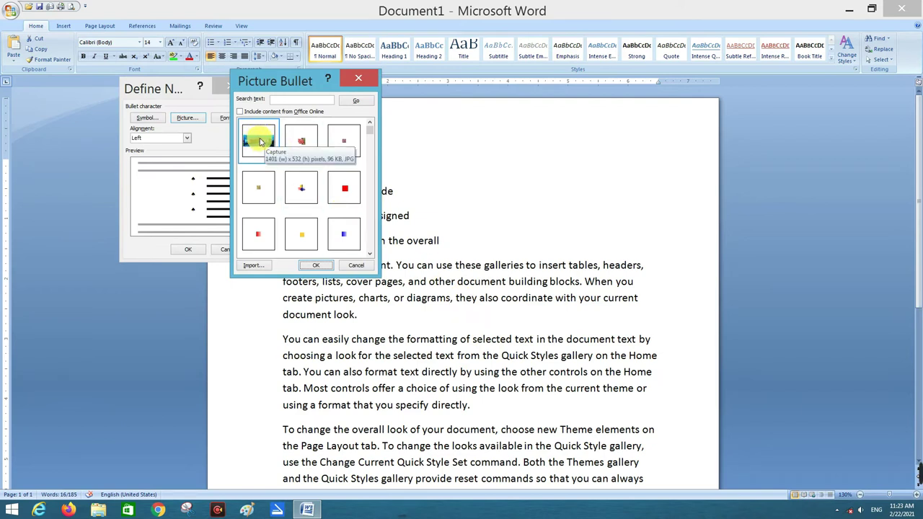
{"action": "left_click", "coordinate": [312, 267]}
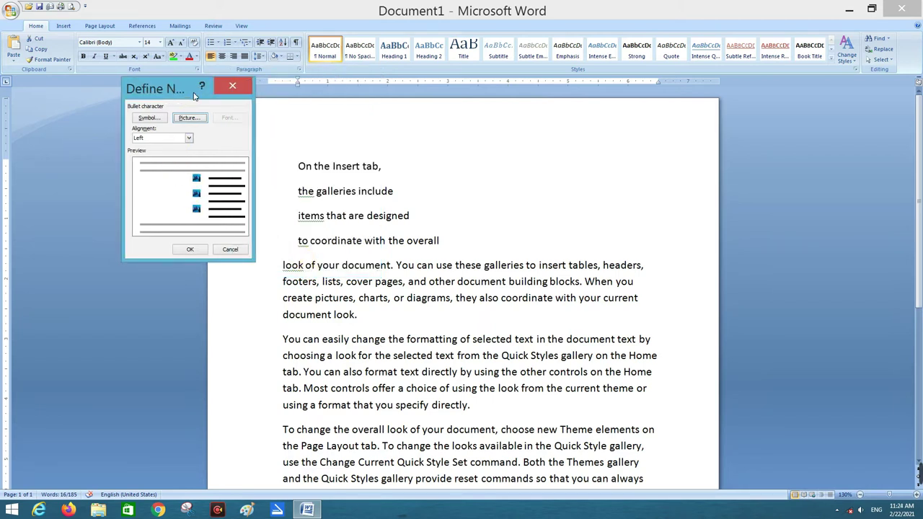
{"action": "left_click_drag", "start_coordinate": [193, 96], "coordinate": [230, 110]}
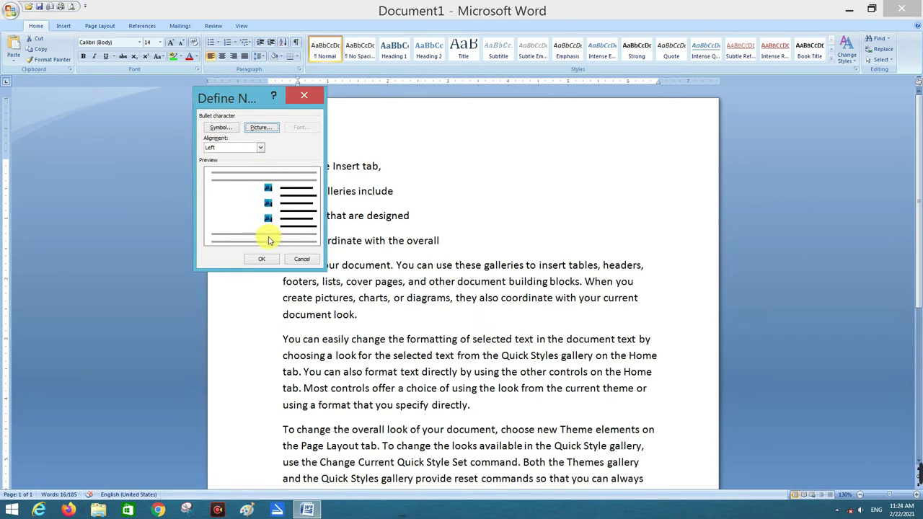
{"action": "left_click", "coordinate": [260, 261]}
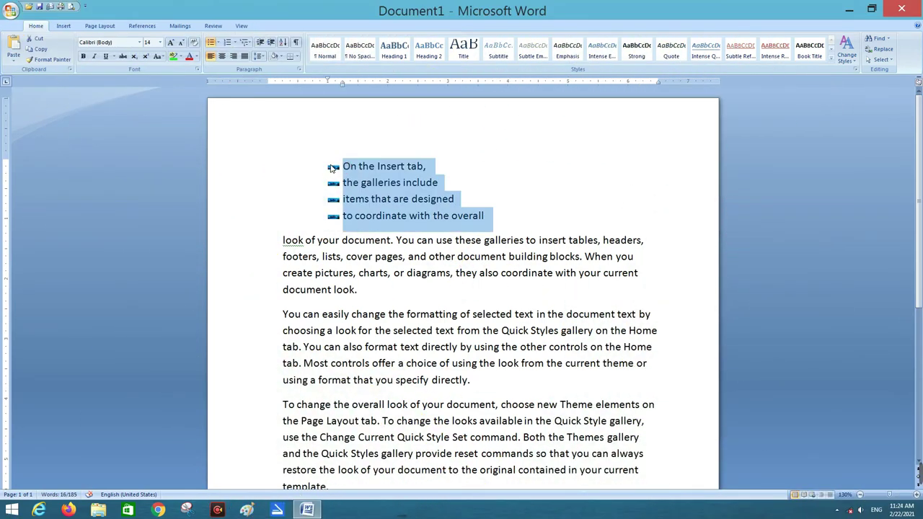
{"action": "left_click", "coordinate": [330, 168]}
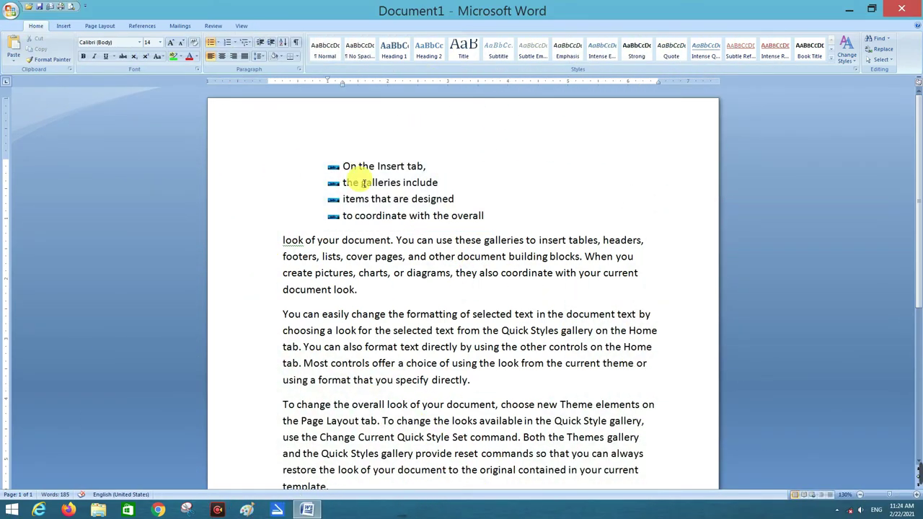
Remove the bullets and number the four lines in 1. 2. 3. style.
{"action": "left_click", "coordinate": [215, 43]}
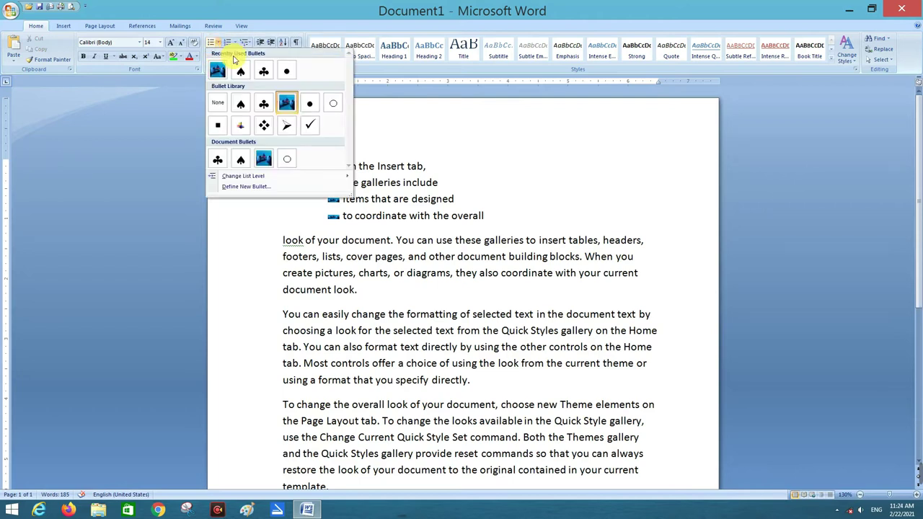
{"action": "left_click", "coordinate": [219, 104]}
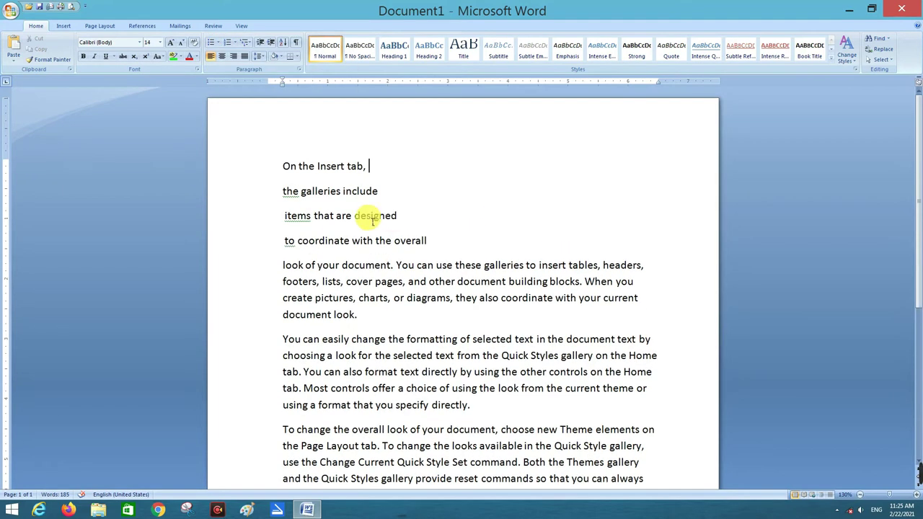
{"action": "left_click", "coordinate": [283, 166]}
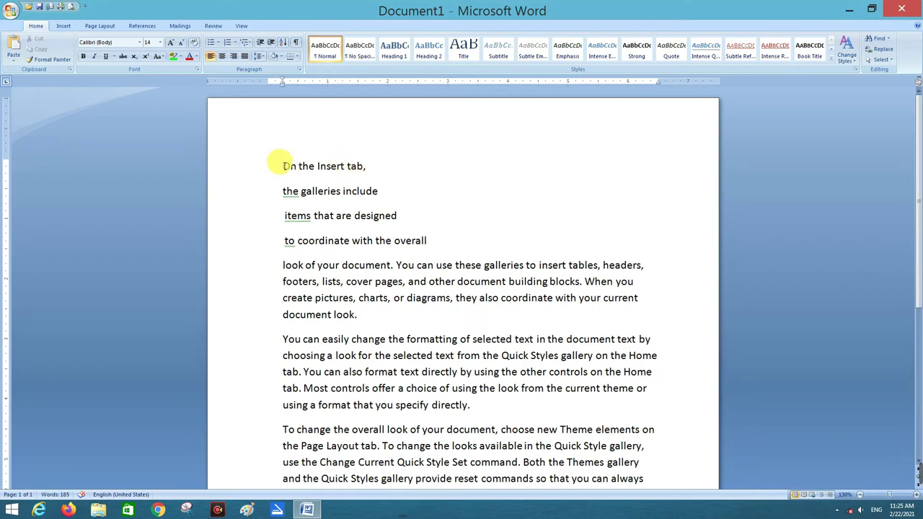
{"action": "mouse_move", "coordinate": [283, 166]}
{"action": "left_mouse_down"}
{"action": "mouse_move", "coordinate": [434, 266]}
{"action": "mouse_move", "coordinate": [430, 251]}
{"action": "left_mouse_up"}
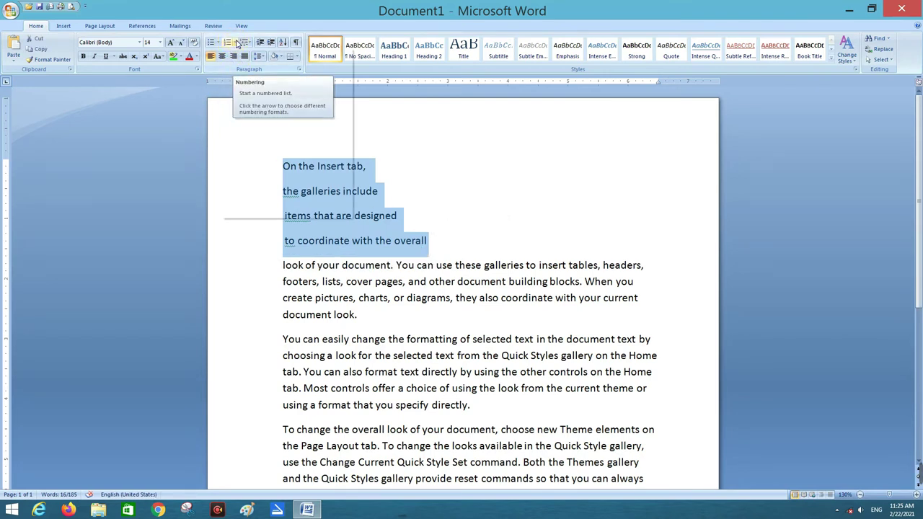
{"action": "left_click", "coordinate": [236, 43]}
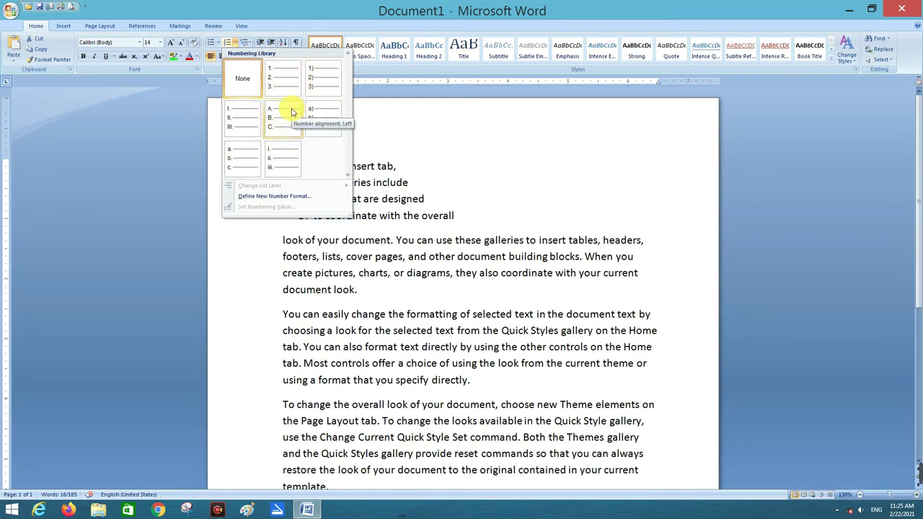
{"action": "left_click", "coordinate": [292, 87]}
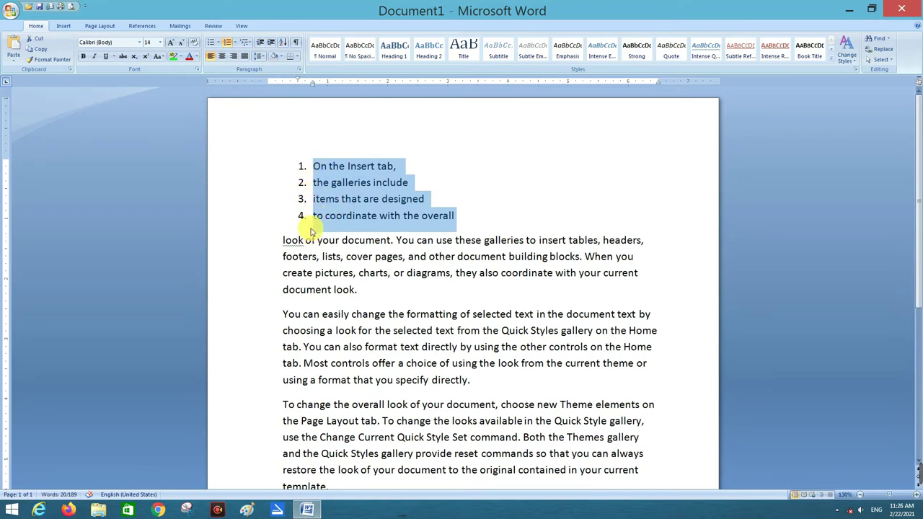
Add new numbered list items after item 4.
{"action": "key", "text": "Right"}
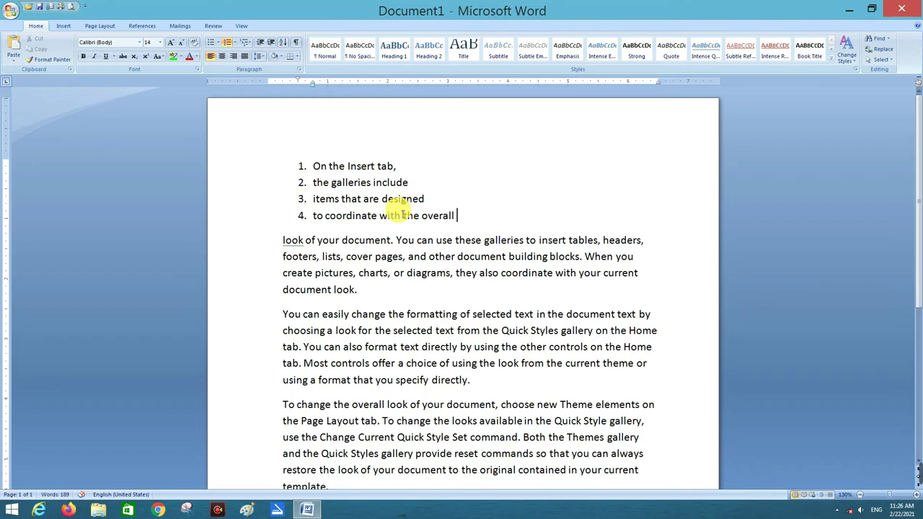
{"action": "key", "text": "Return"}
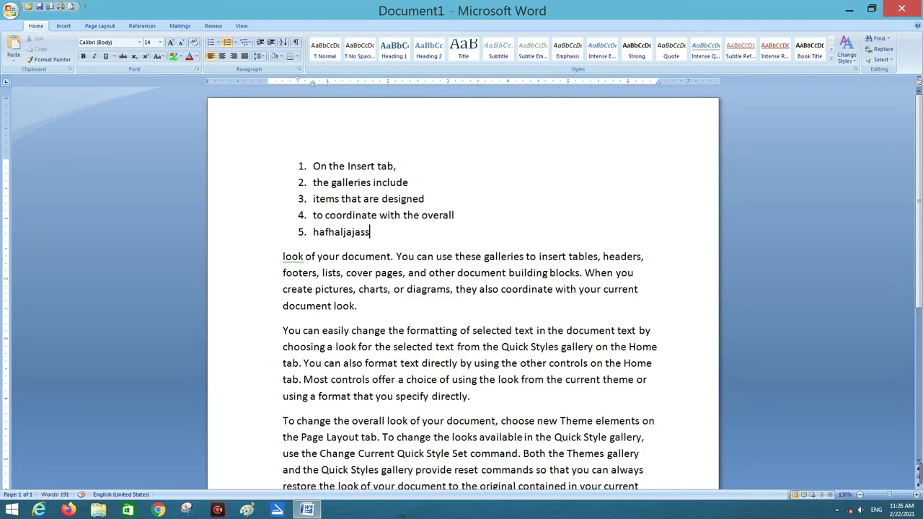
{"action": "key", "text": "Return"}
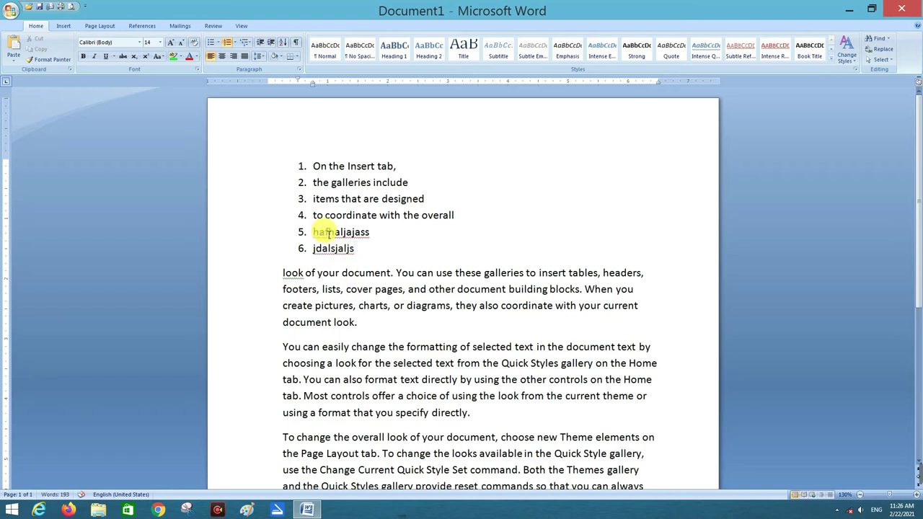
Define a new number format using Devanagari word numerals (एक, दो, तीन) and select the list.
{"action": "left_click", "coordinate": [231, 42]}
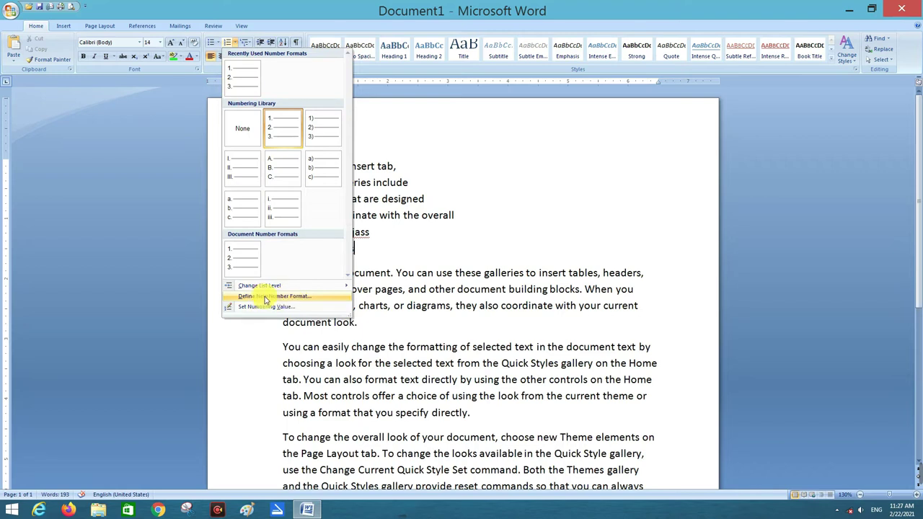
{"action": "left_click", "coordinate": [293, 298]}
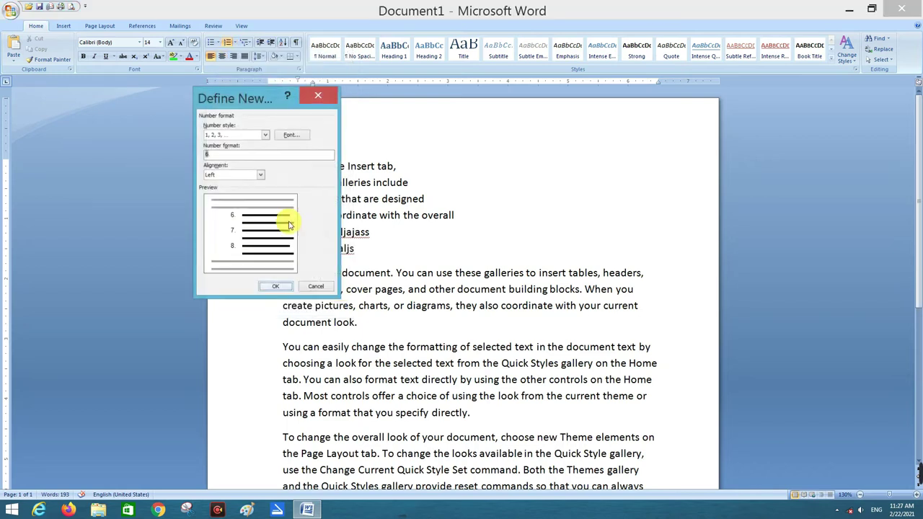
{"action": "left_click_drag", "start_coordinate": [262, 97], "coordinate": [171, 101]}
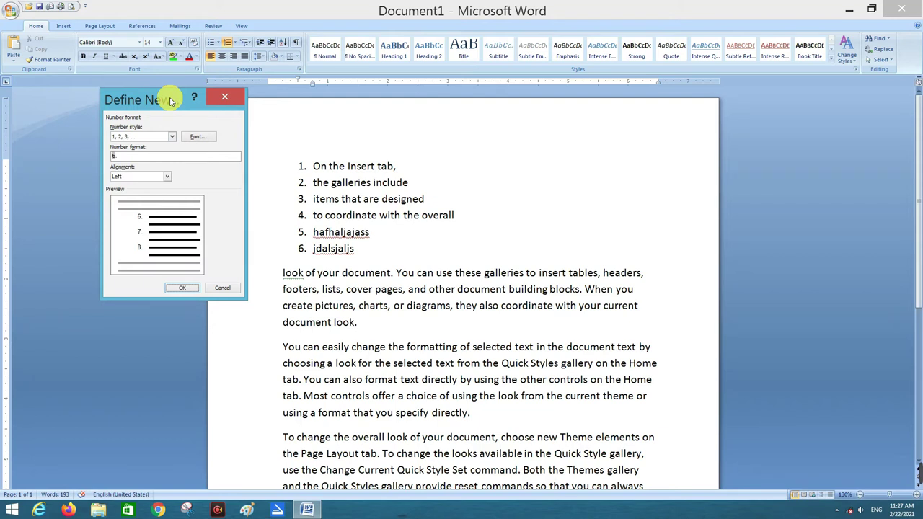
{"action": "left_click", "coordinate": [173, 137]}
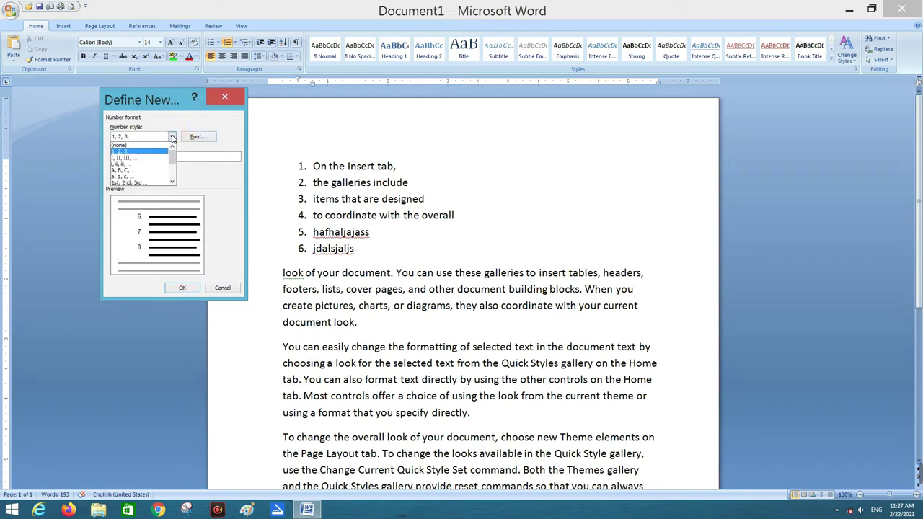
{"action": "scroll", "coordinate": [173, 160], "scroll_direction": "down", "scroll_amount": 1}
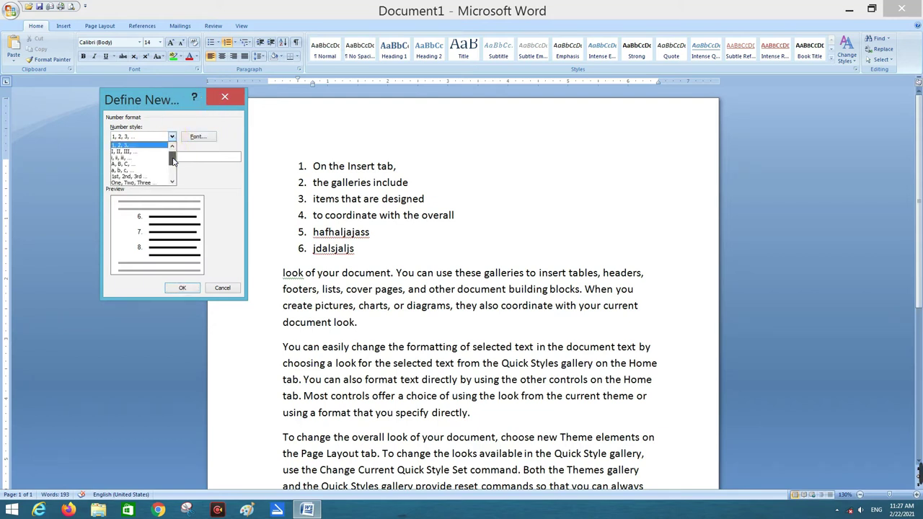
{"action": "left_click_drag", "start_coordinate": [173, 160], "coordinate": [172, 173]}
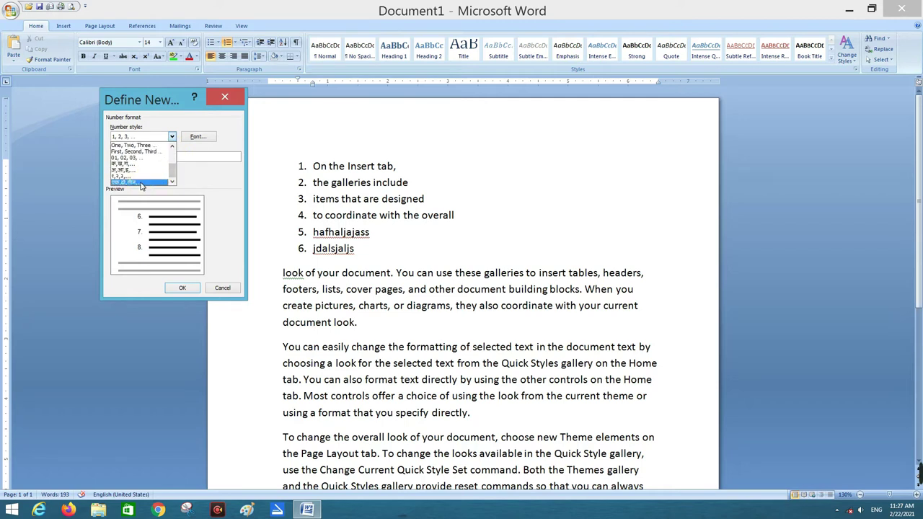
{"action": "left_click", "coordinate": [144, 182]}
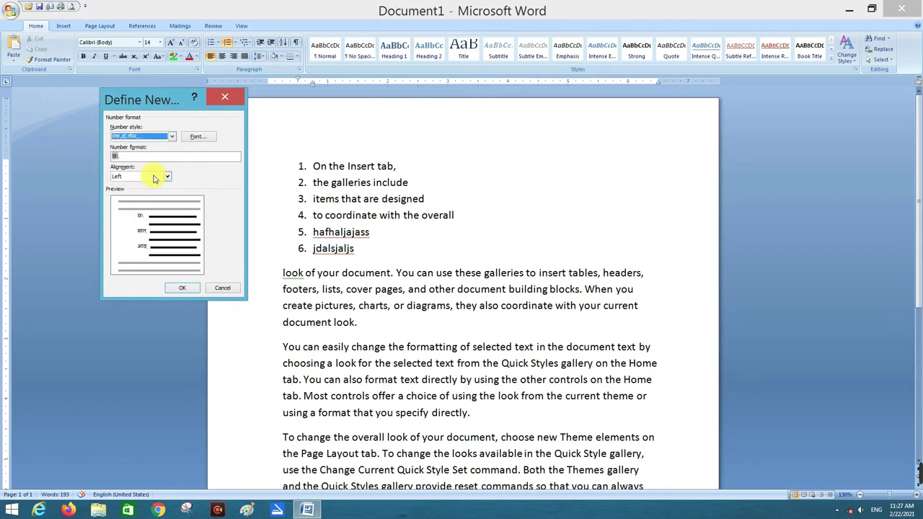
{"action": "left_click", "coordinate": [181, 290]}
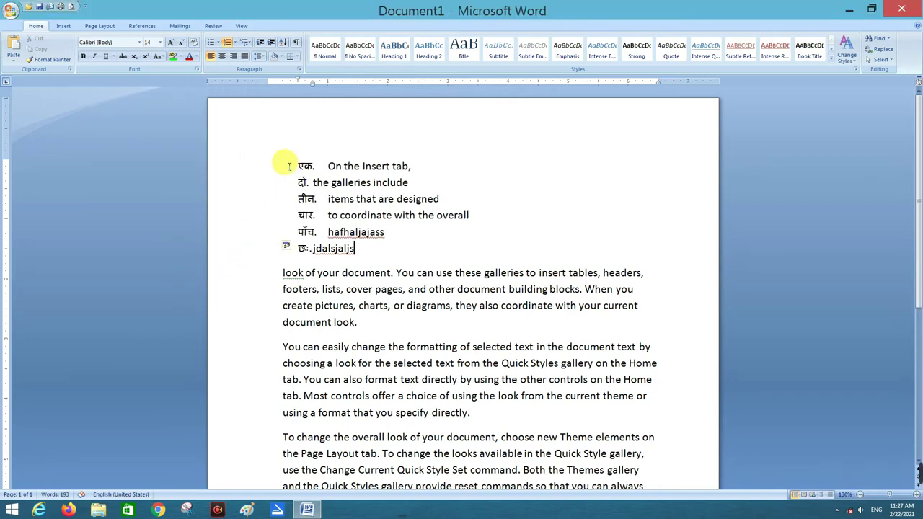
{"action": "left_click_drag", "start_coordinate": [289, 166], "coordinate": [390, 273]}
{"action": "left_click_drag", "start_coordinate": [288, 160], "coordinate": [364, 249]}
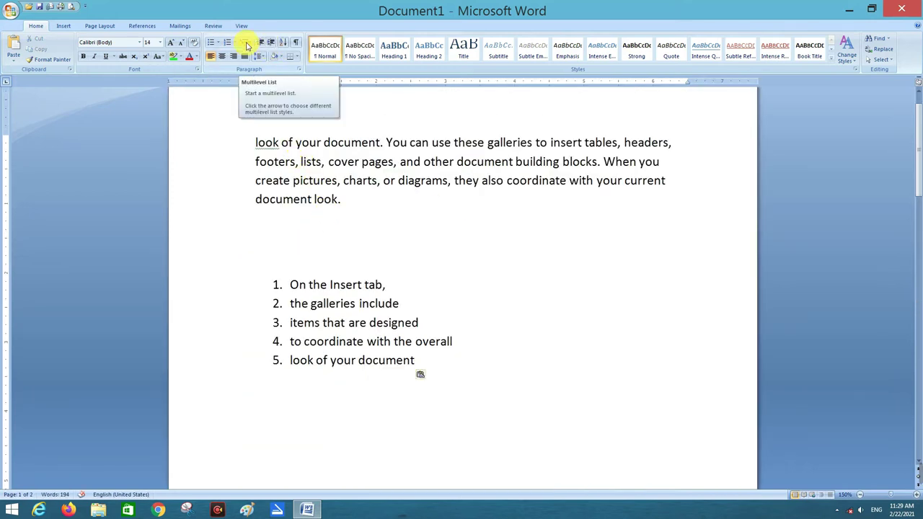
Apply an arrow-bullet multilevel list to the text from 'look of your document' to the end.
{"action": "left_click", "coordinate": [279, 272]}
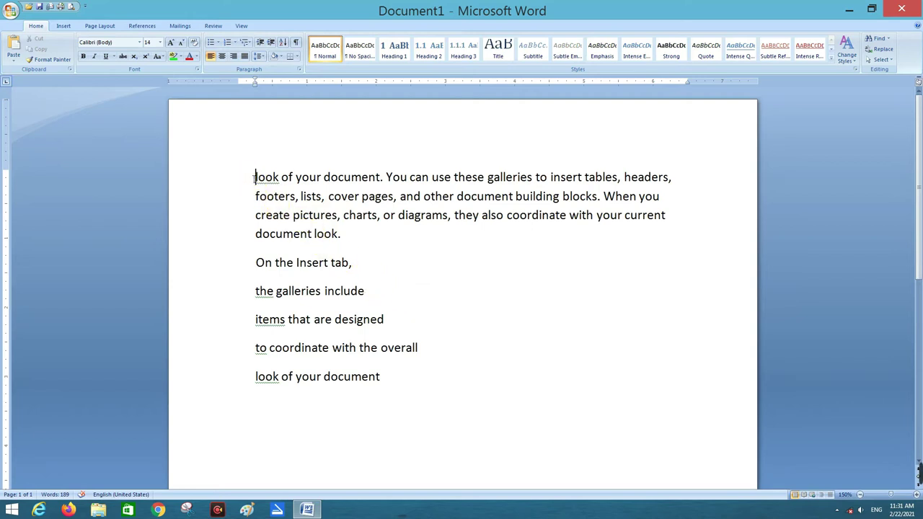
{"action": "left_click_drag", "start_coordinate": [262, 183], "coordinate": [437, 381]}
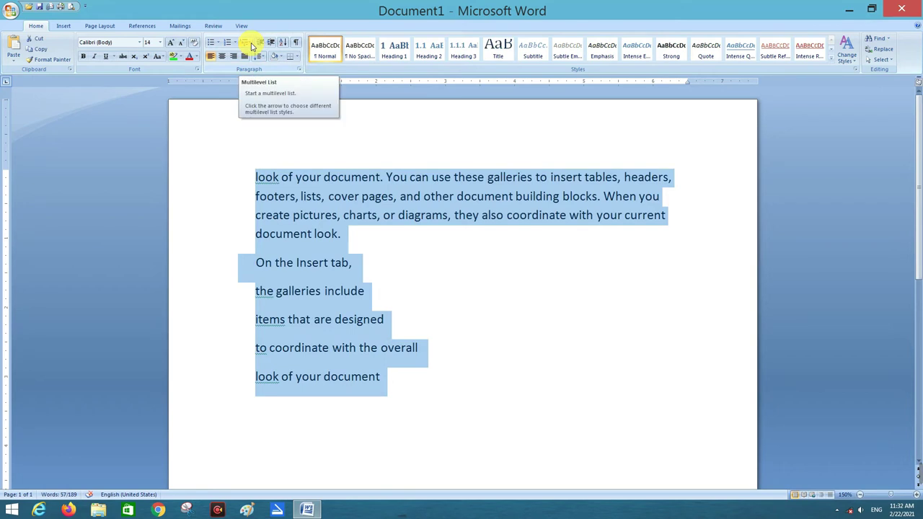
{"action": "left_click", "coordinate": [252, 46]}
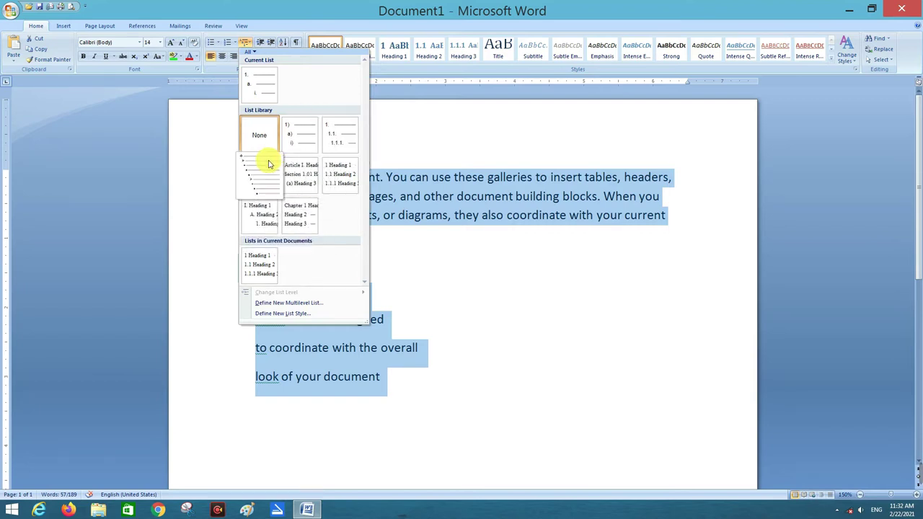
{"action": "left_click", "coordinate": [269, 178]}
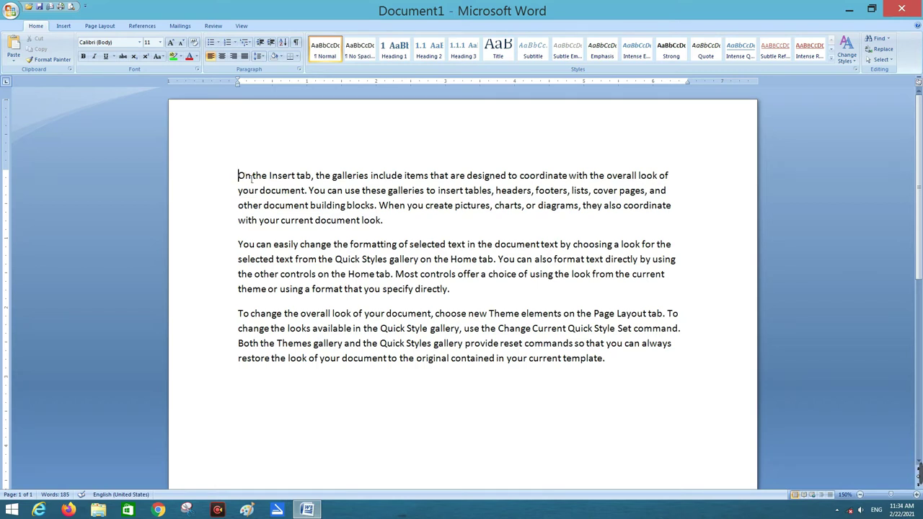
{"action": "left_click_drag", "start_coordinate": [239, 176], "coordinate": [385, 226]}
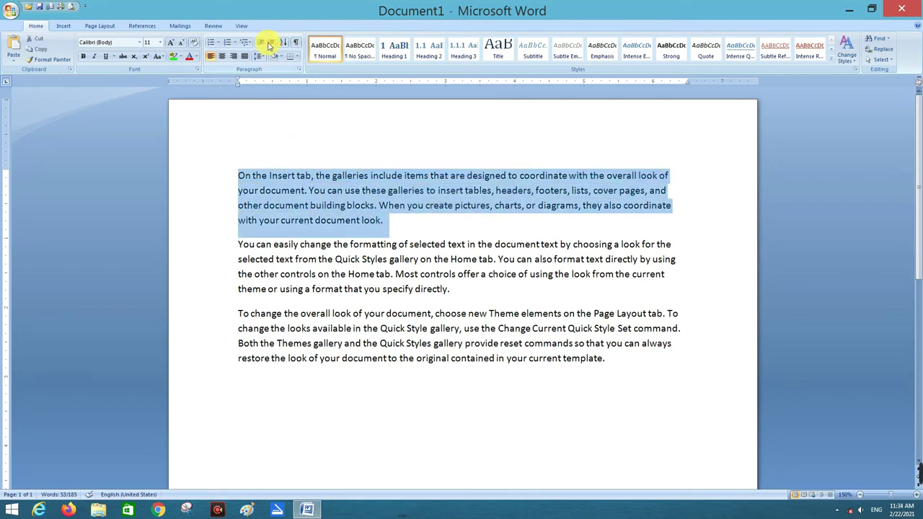
{"action": "left_click", "coordinate": [268, 43]}
{"action": "left_click", "coordinate": [268, 44]}
{"action": "left_click", "coordinate": [269, 44]}
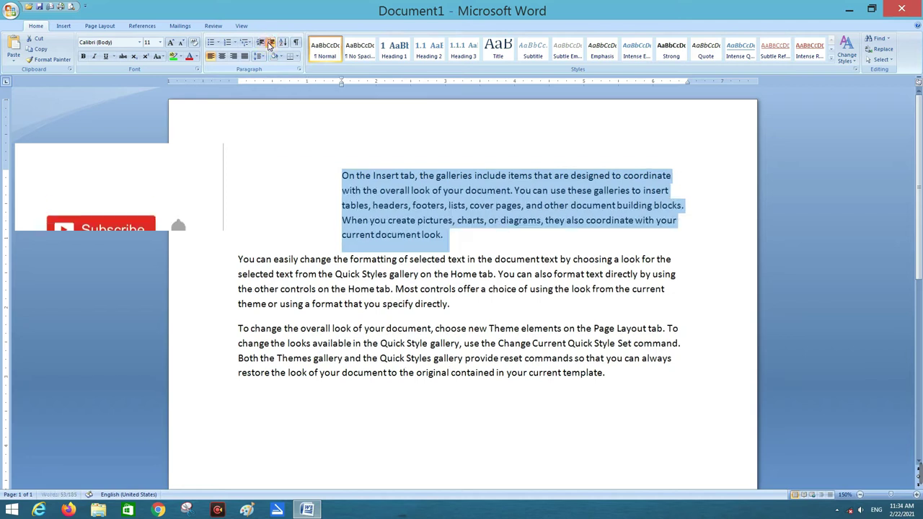
{"action": "left_click", "coordinate": [269, 43]}
{"action": "left_click", "coordinate": [268, 43]}
{"action": "left_click", "coordinate": [269, 43]}
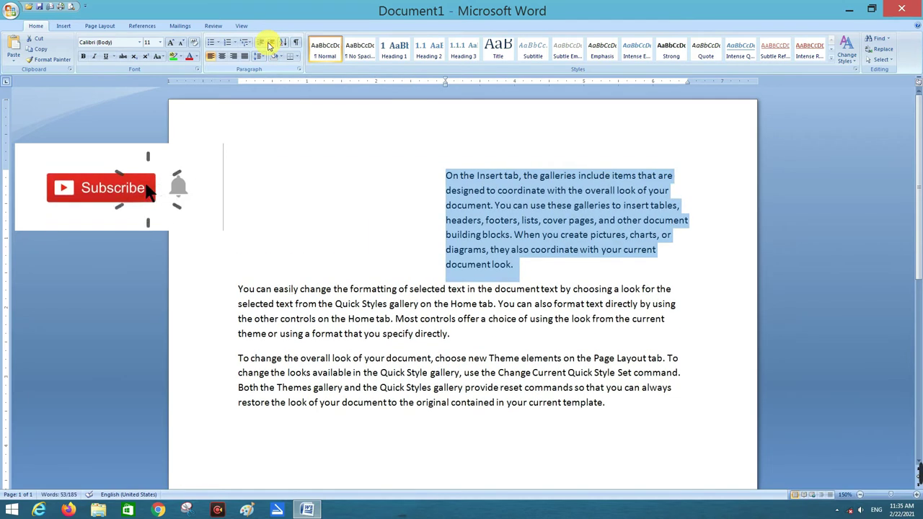
{"action": "left_click", "coordinate": [268, 43]}
{"action": "left_click", "coordinate": [269, 43]}
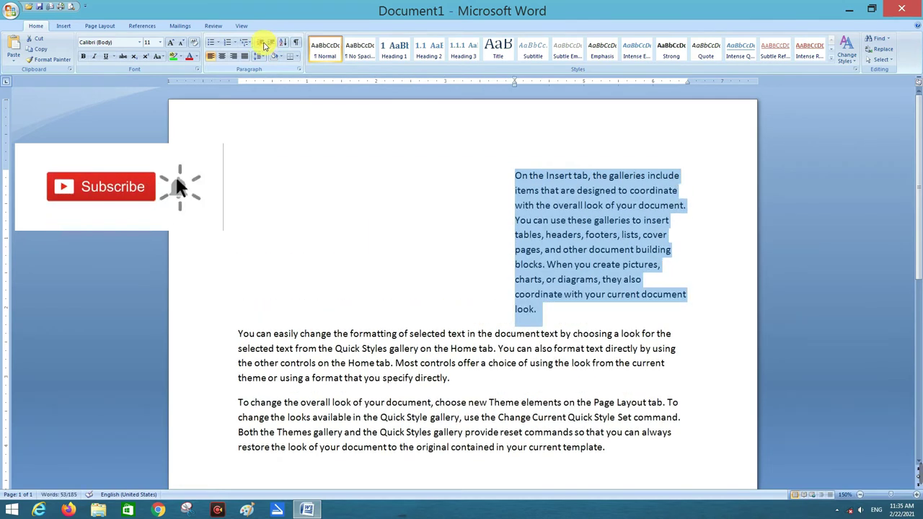
{"action": "left_click", "coordinate": [263, 44]}
{"action": "left_click", "coordinate": [262, 44]}
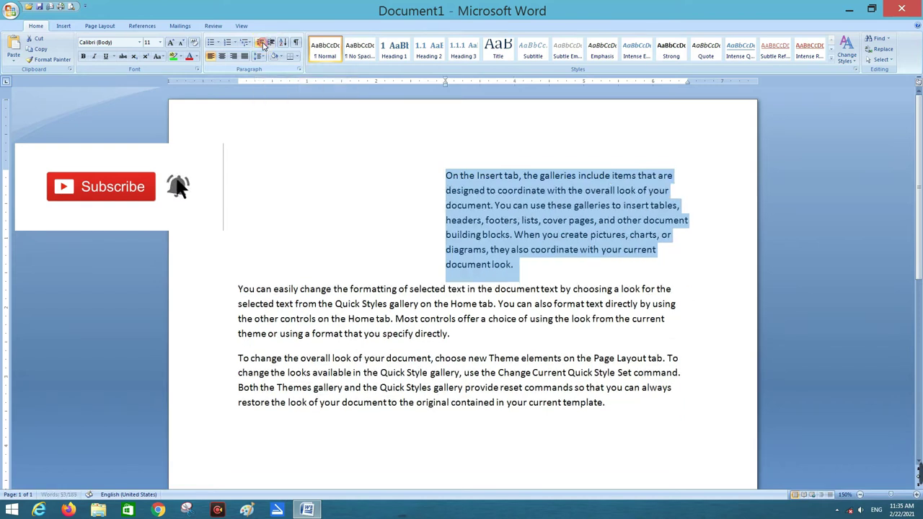
{"action": "left_click", "coordinate": [262, 44]}
{"action": "left_click", "coordinate": [263, 44]}
{"action": "left_click", "coordinate": [263, 44]}
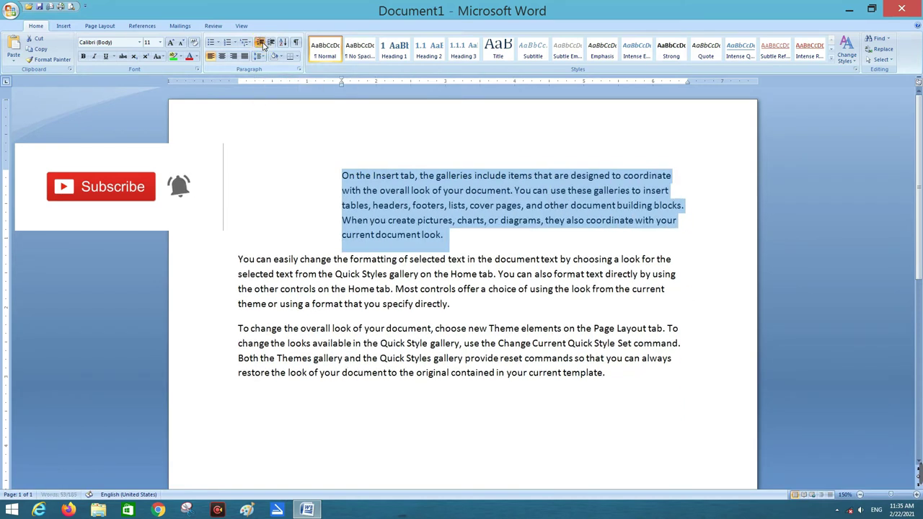
{"action": "left_click", "coordinate": [263, 44]}
{"action": "left_click", "coordinate": [262, 44]}
{"action": "left_click", "coordinate": [263, 44]}
{"action": "left_click", "coordinate": [273, 160]}
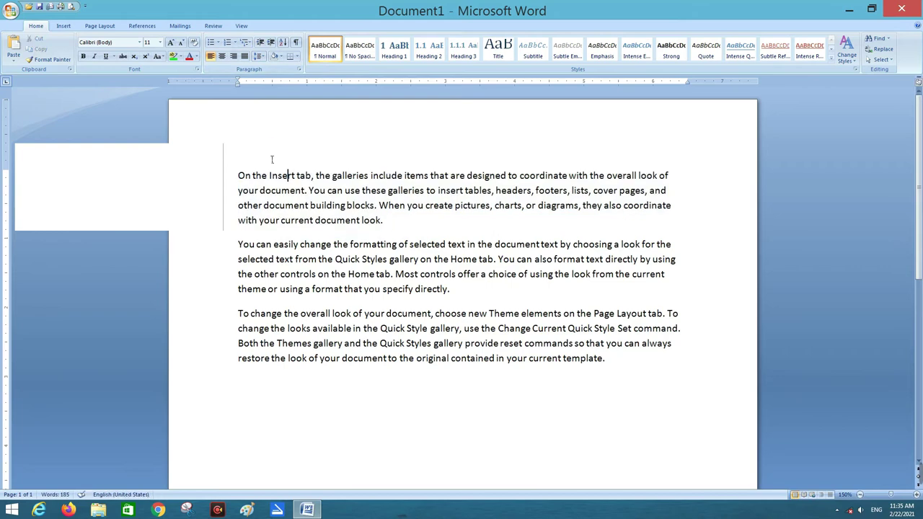
{"action": "left_click", "coordinate": [241, 173]}
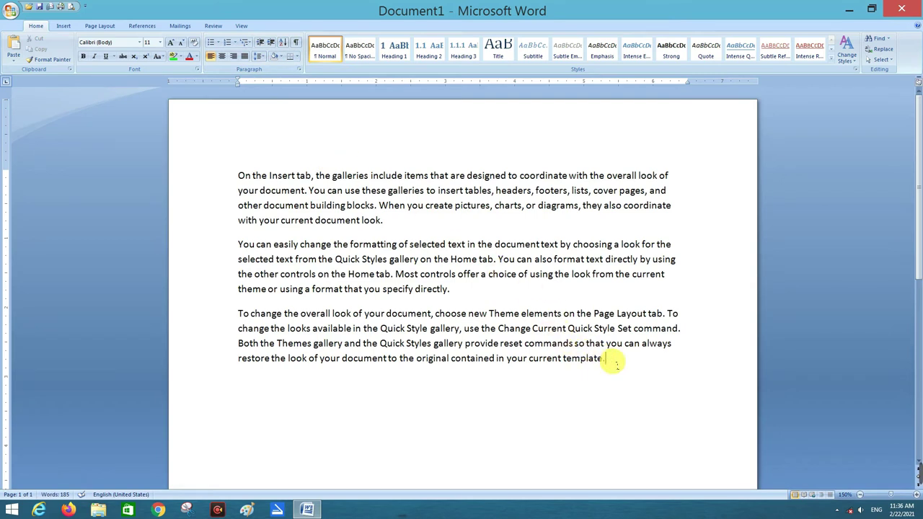
Paste the nine digit lines (2, 6, 5, 3, 1, 4, 7, 0, 9) at the end and select them.
{"action": "key", "text": "Return"}
{"action": "type", "text": "2 6 5 3 1 4 7 0 9"}
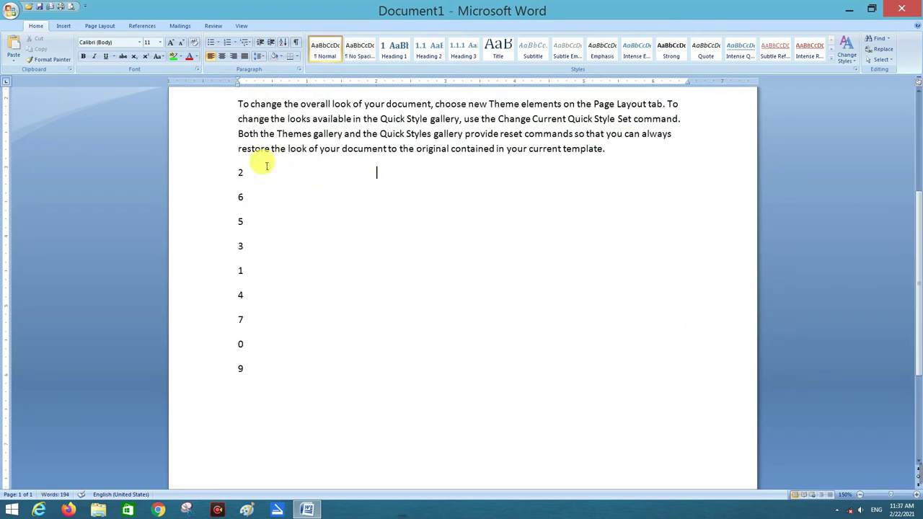
{"action": "left_click", "coordinate": [236, 175]}
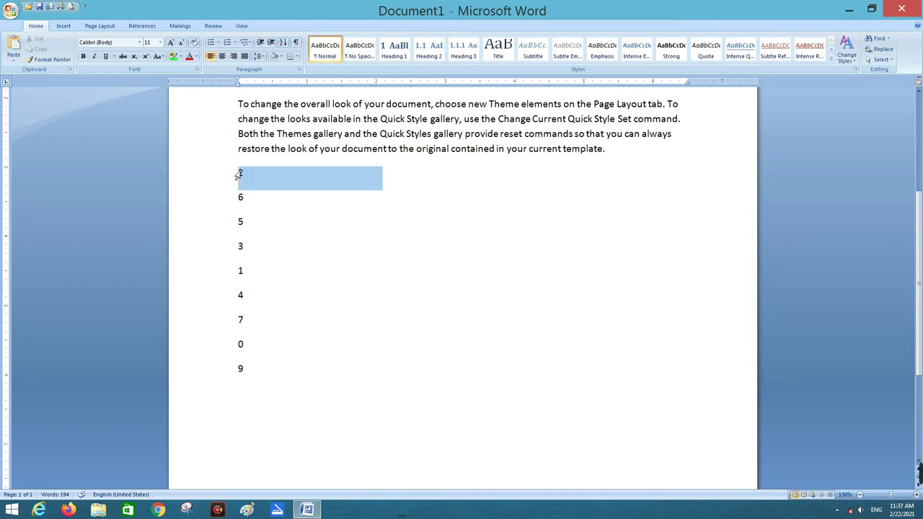
{"action": "key", "text": "Delete"}
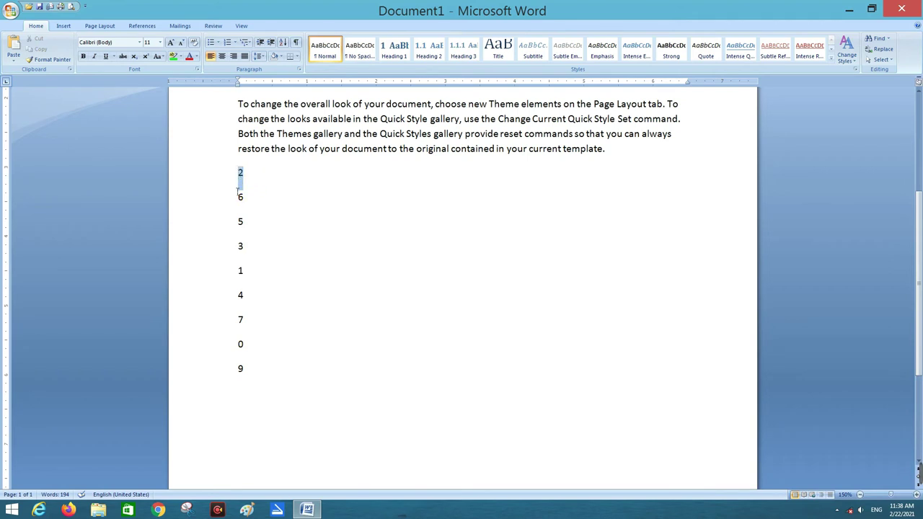
{"action": "left_click_drag", "start_coordinate": [238, 191], "coordinate": [243, 303]}
{"action": "left_click", "coordinate": [246, 198]}
{"action": "left_click_drag", "start_coordinate": [241, 185], "coordinate": [288, 376]}
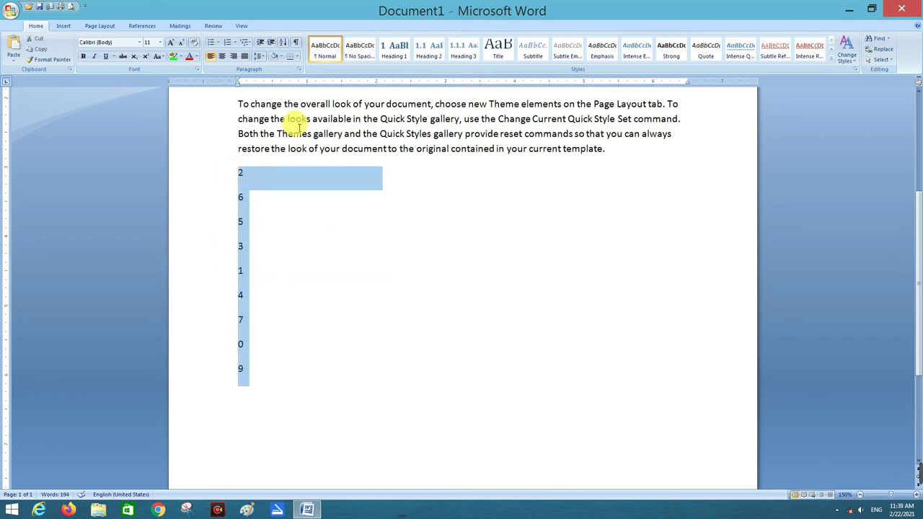
Sort the digit lines by Paragraphs, type Number, ascending, so they run from 0 upward.
{"action": "left_click", "coordinate": [282, 42]}
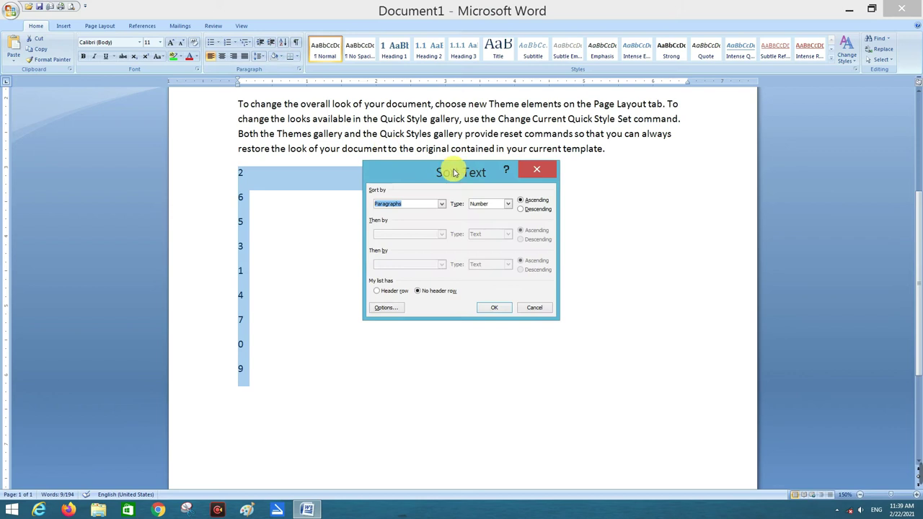
{"action": "left_click_drag", "start_coordinate": [454, 173], "coordinate": [231, 77]}
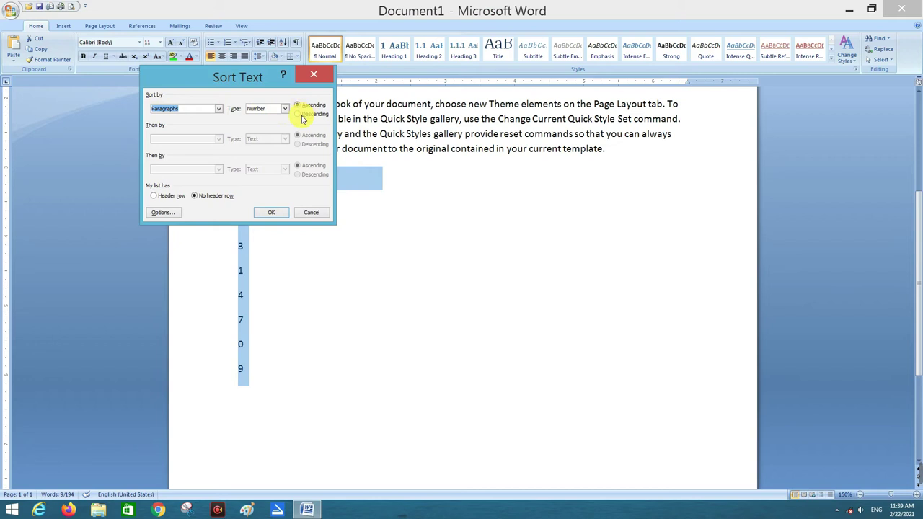
{"action": "left_click", "coordinate": [285, 109]}
{"action": "left_click", "coordinate": [265, 125]}
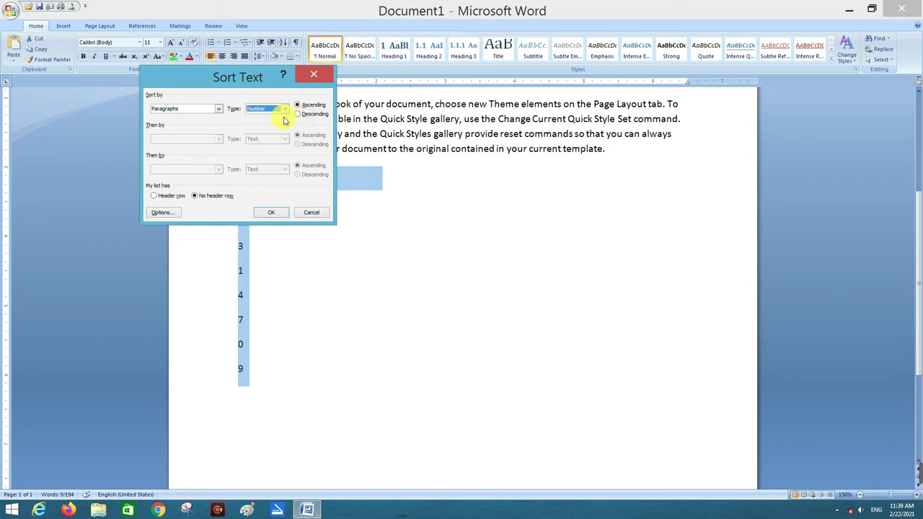
{"action": "left_click", "coordinate": [219, 108]}
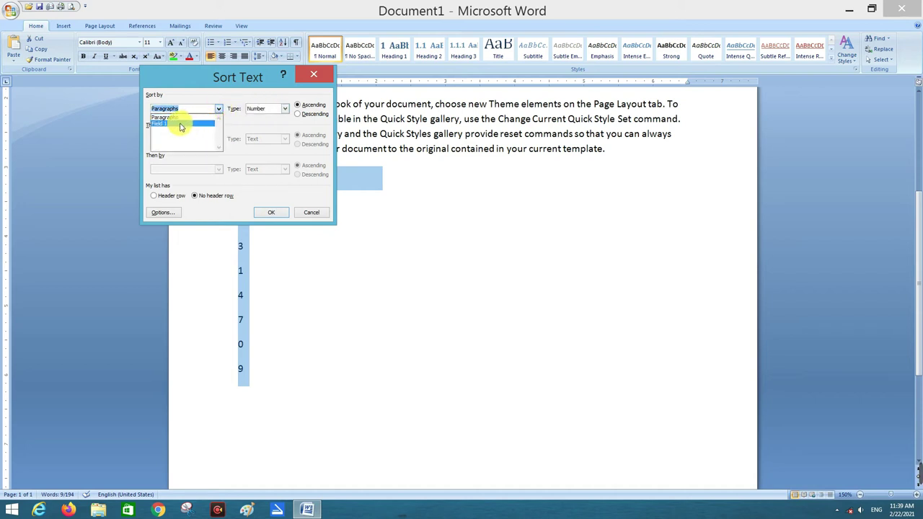
{"action": "left_click", "coordinate": [221, 109]}
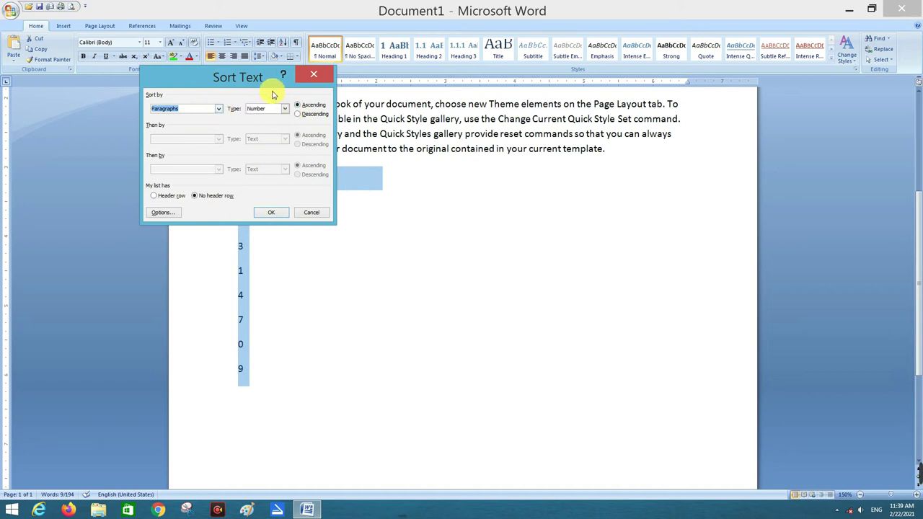
{"action": "left_click_drag", "start_coordinate": [264, 80], "coordinate": [533, 102]}
{"action": "left_click", "coordinate": [579, 129]}
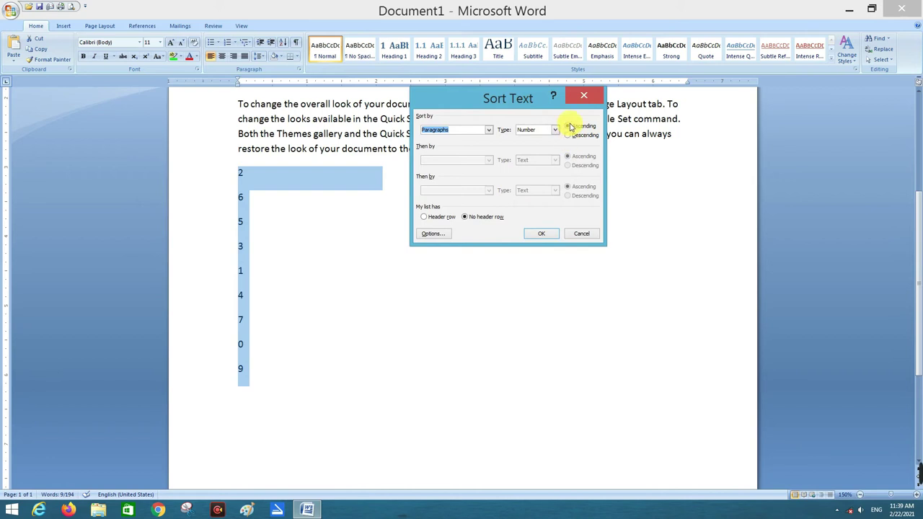
{"action": "left_click", "coordinate": [539, 236]}
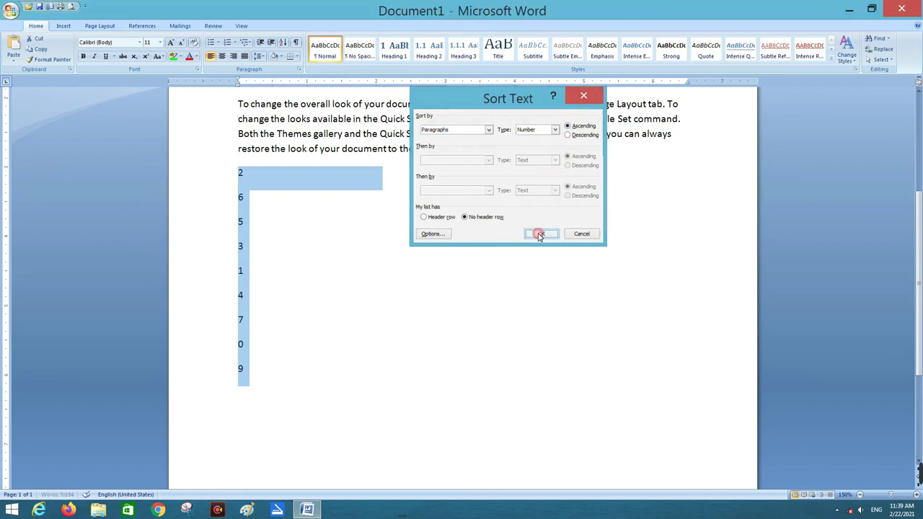
{"action": "left_click", "coordinate": [273, 166]}
{"action": "left_click", "coordinate": [260, 172]}
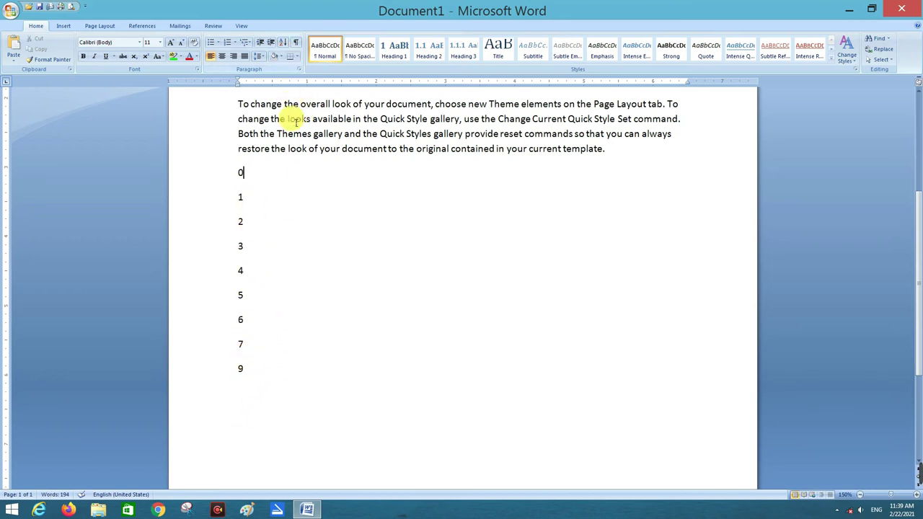
Split the second paragraph before 'Quick Styles gallery' and indent the new paragraph with a tab.
{"action": "key", "text": "ctrl+Home"}
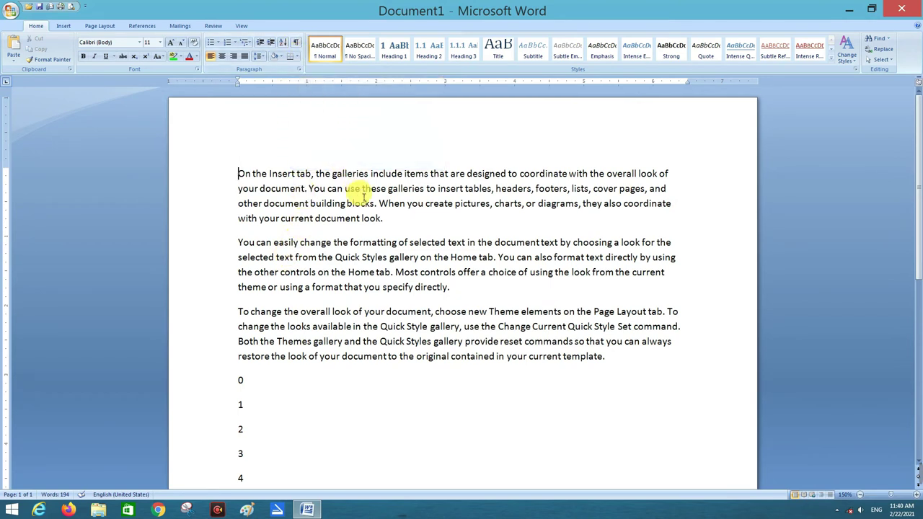
{"action": "left_click", "coordinate": [388, 219]}
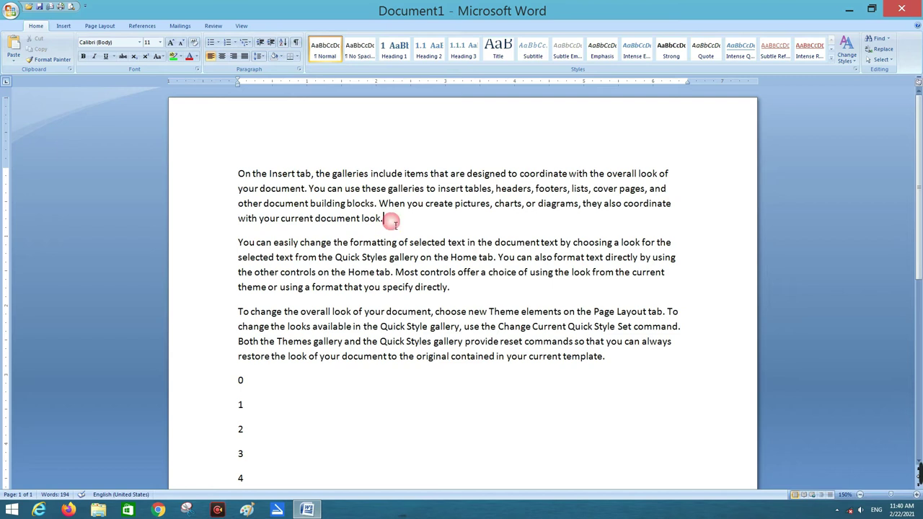
{"action": "left_click", "coordinate": [334, 258]}
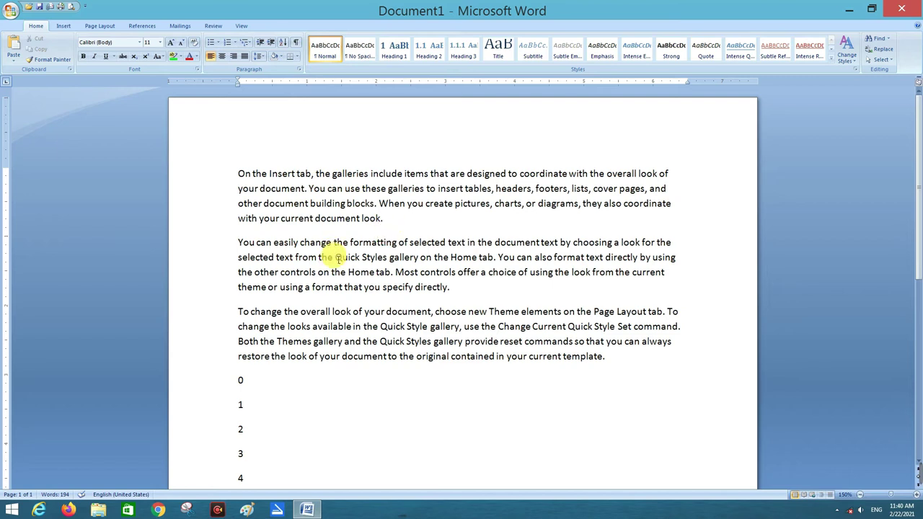
{"action": "key", "text": "Return"}
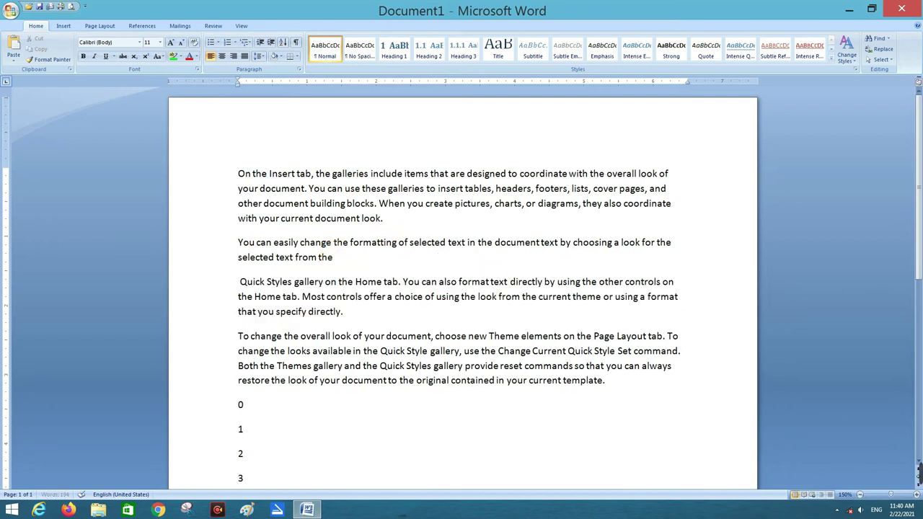
{"action": "key", "text": "Tab"}
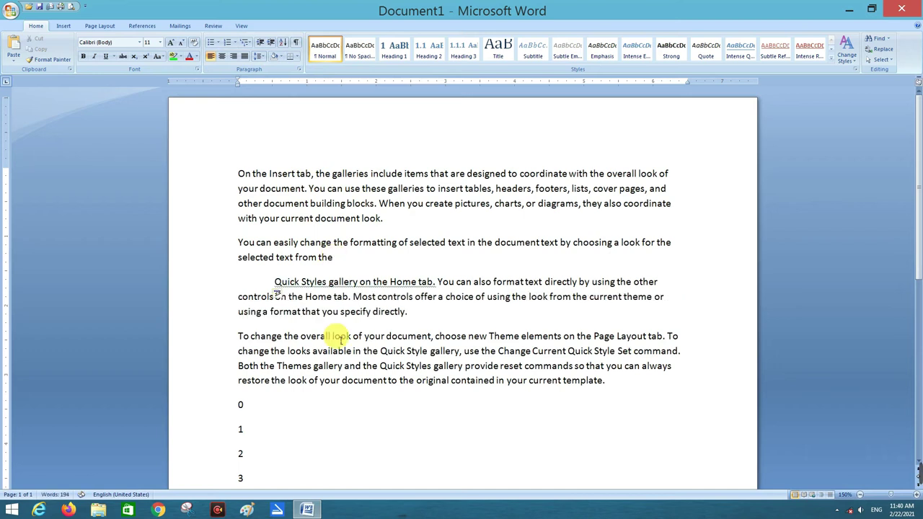
Insert a tab after 'overall' and turn on Show/Hide ¶ formatting marks.
{"action": "left_click", "coordinate": [332, 336]}
{"action": "key", "text": "Tab"}
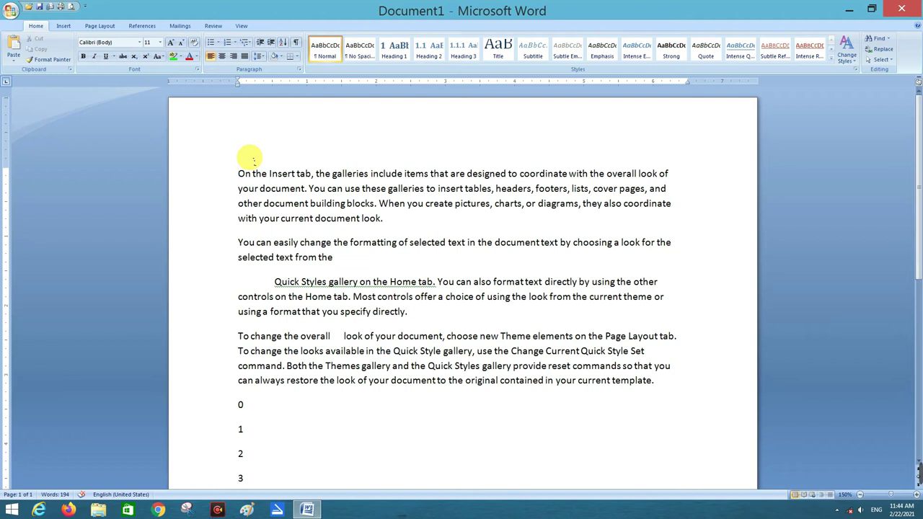
{"action": "left_click", "coordinate": [296, 44]}
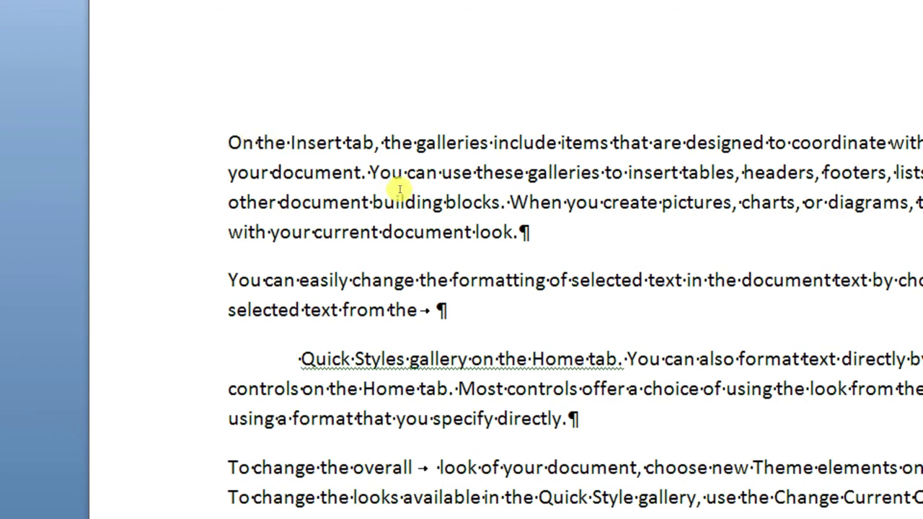
Add tabs and a dotted leader after the 2, insert a blank line below, and hide formatting marks.
{"action": "left_click", "coordinate": [538, 232]}
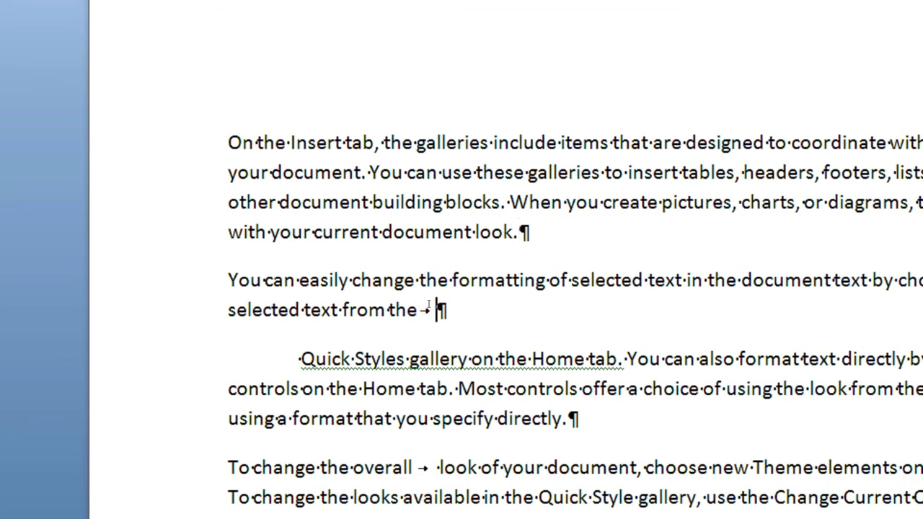
{"action": "left_click_drag", "start_coordinate": [429, 305], "coordinate": [433, 318]}
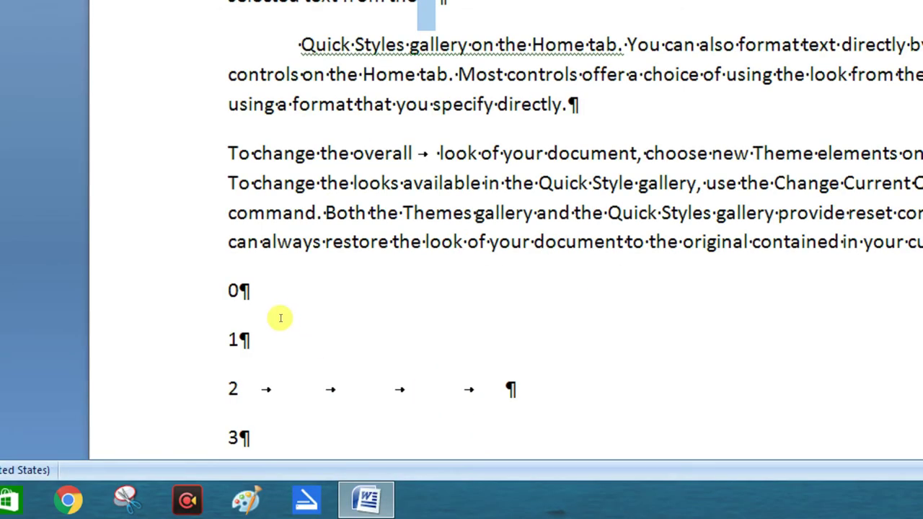
{"action": "scroll", "coordinate": [314, 392], "scroll_direction": "down", "scroll_amount": 1}
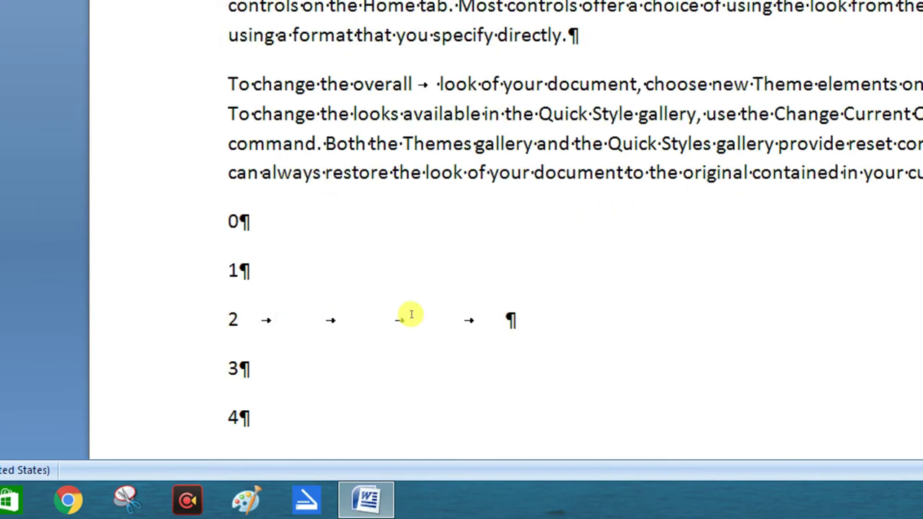
{"action": "left_click", "coordinate": [507, 319]}
{"action": "key", "text": "Tab"}
{"action": "key", "text": "Tab"}
{"action": "key", "text": "Tab"}
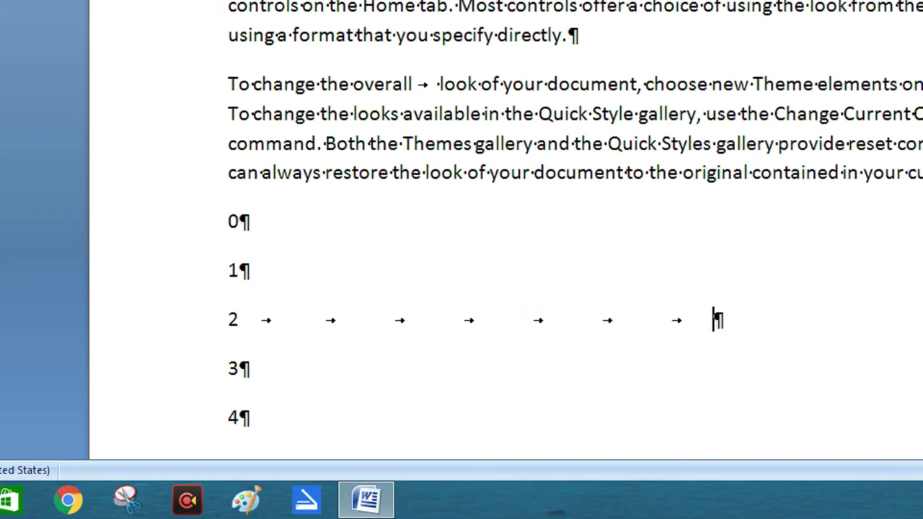
{"action": "type", "text": ".............................."}
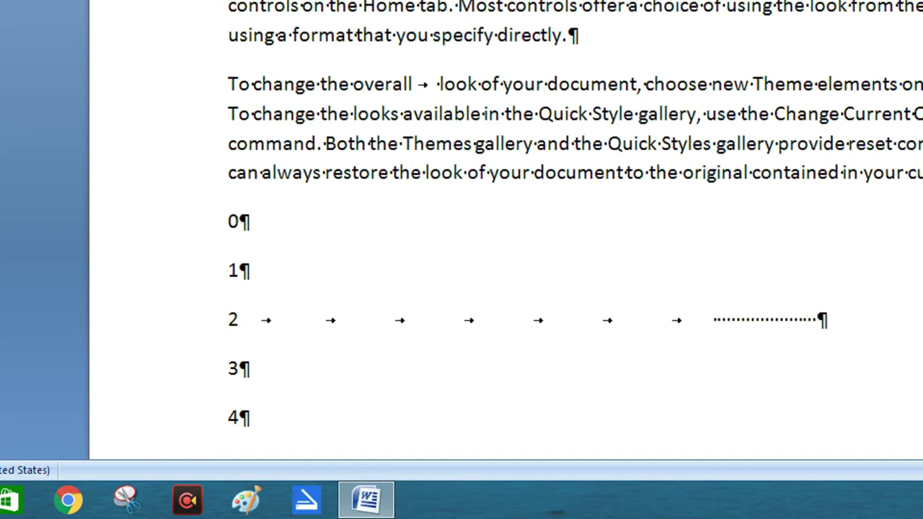
{"action": "key", "text": "Return"}
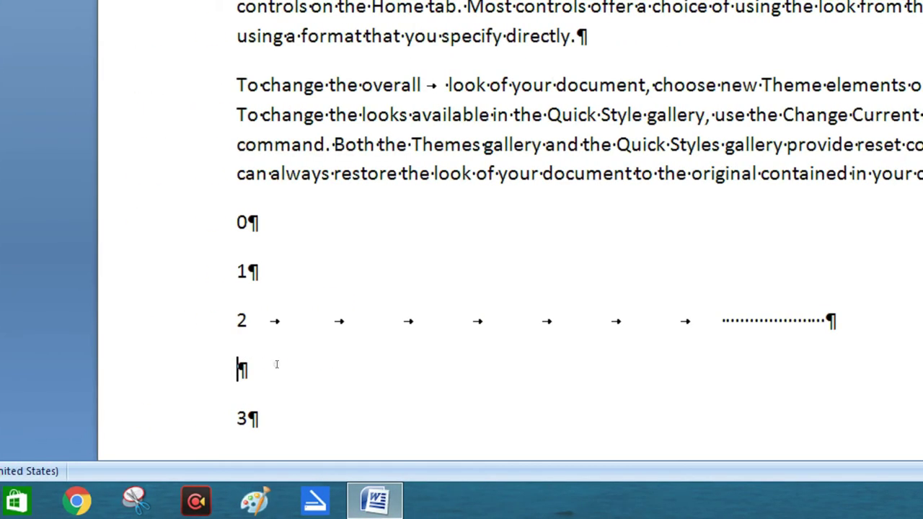
{"action": "left_click", "coordinate": [286, 363]}
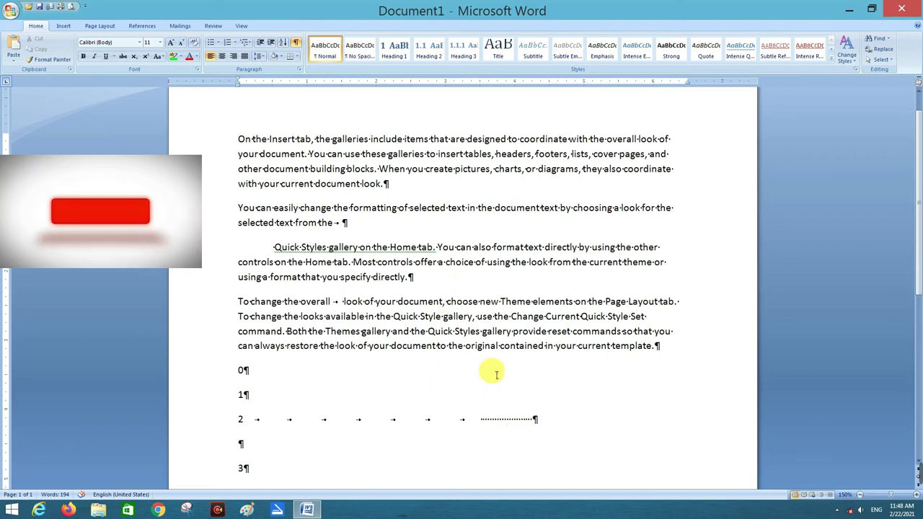
{"action": "left_click", "coordinate": [297, 44]}
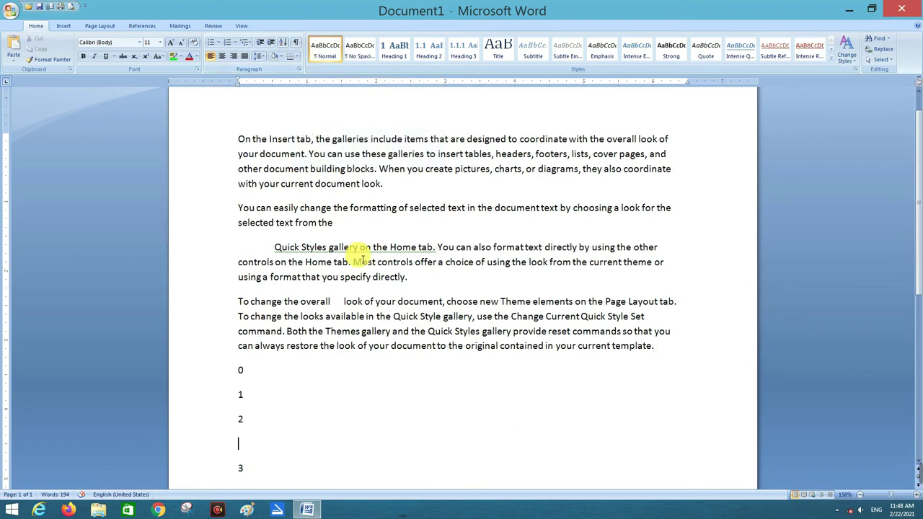
{"action": "scroll", "coordinate": [361, 253], "scroll_direction": "up", "scroll_amount": 1}
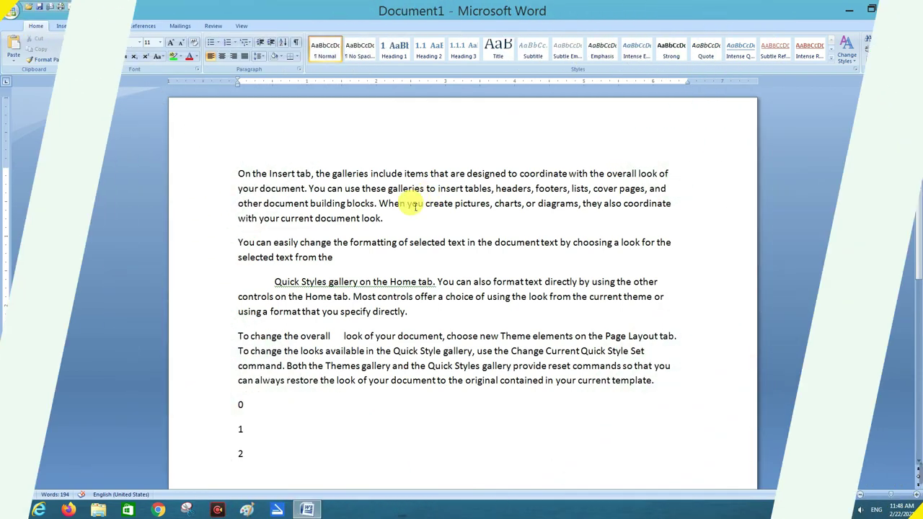
{"action": "left_click", "coordinate": [409, 215]}
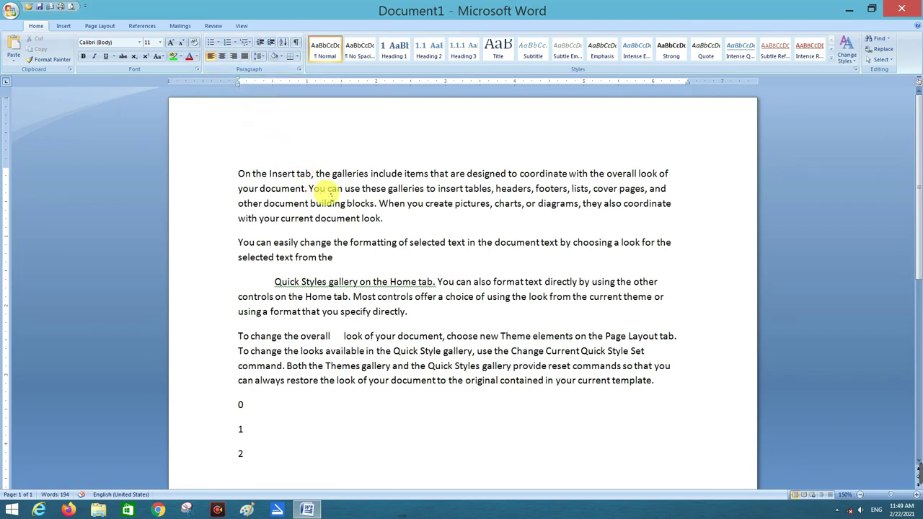
{"action": "scroll", "coordinate": [397, 228], "scroll_direction": "down", "scroll_amount": 1}
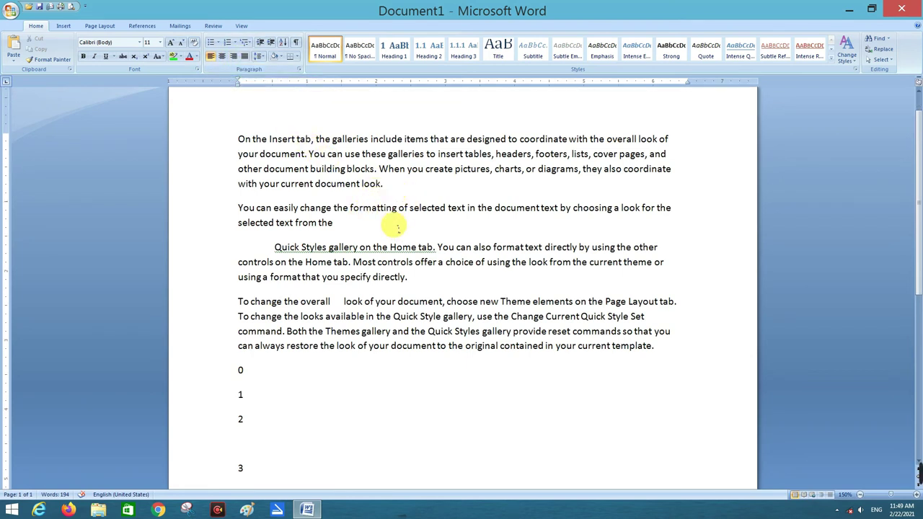
{"action": "scroll", "coordinate": [397, 228], "scroll_direction": "up", "scroll_amount": 1}
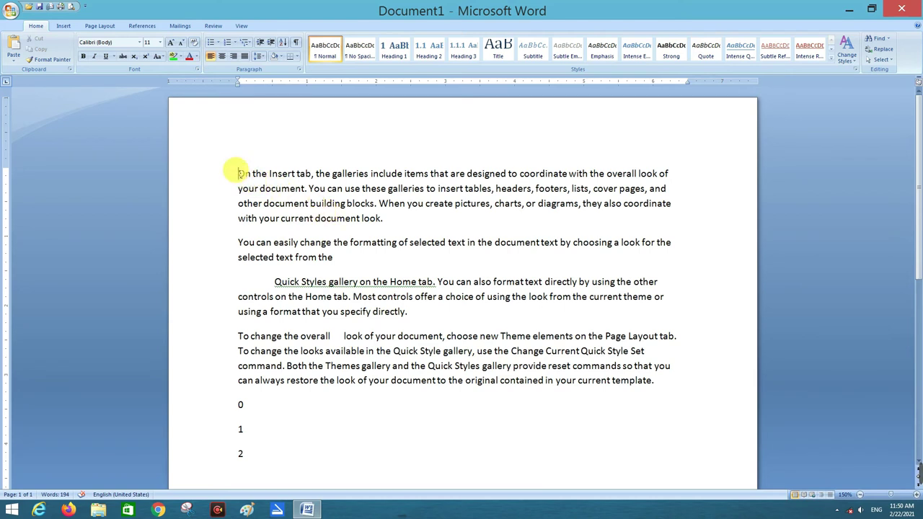
Right-align the sample paragraphs, then reselect them and center them instead.
{"action": "left_click_drag", "start_coordinate": [253, 175], "coordinate": [644, 375]}
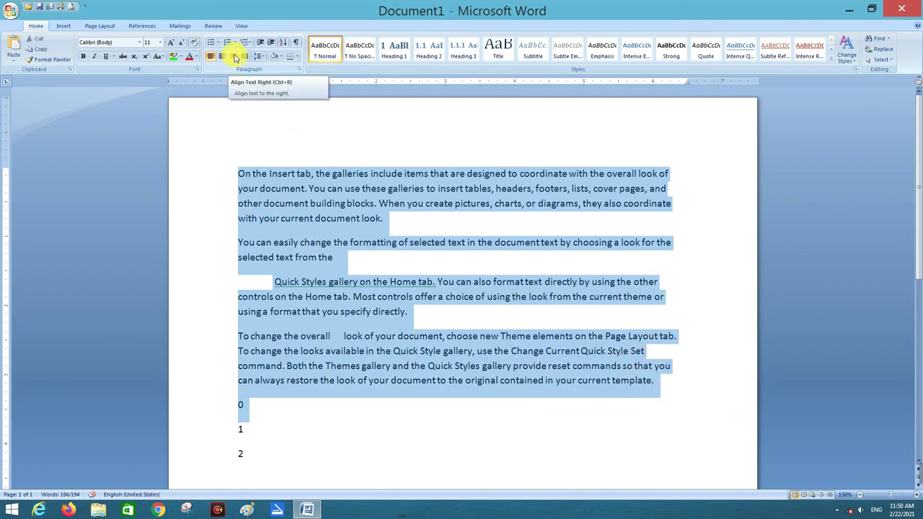
{"action": "left_click", "coordinate": [234, 57]}
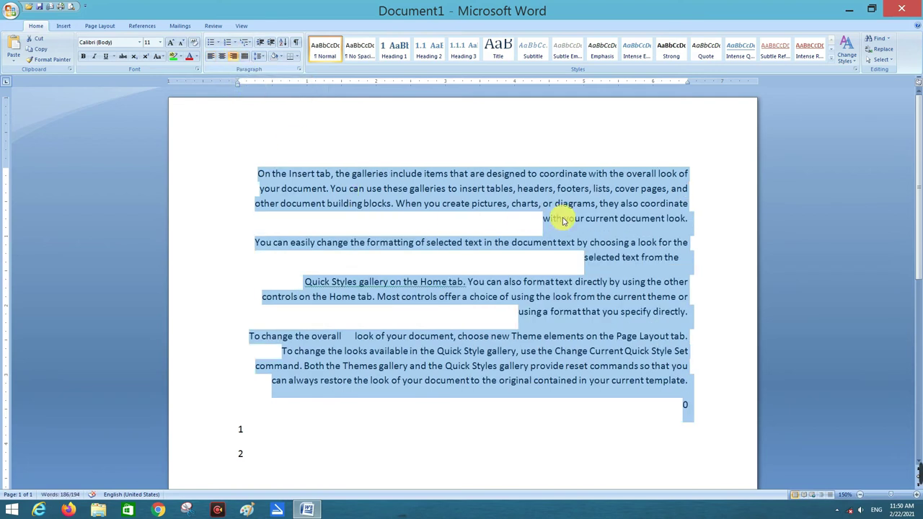
{"action": "left_click", "coordinate": [677, 173]}
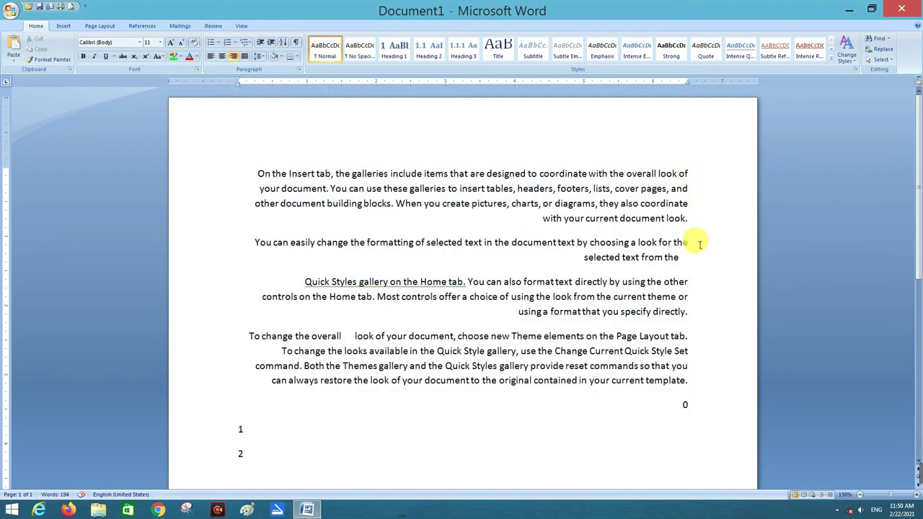
{"action": "left_click", "coordinate": [704, 179]}
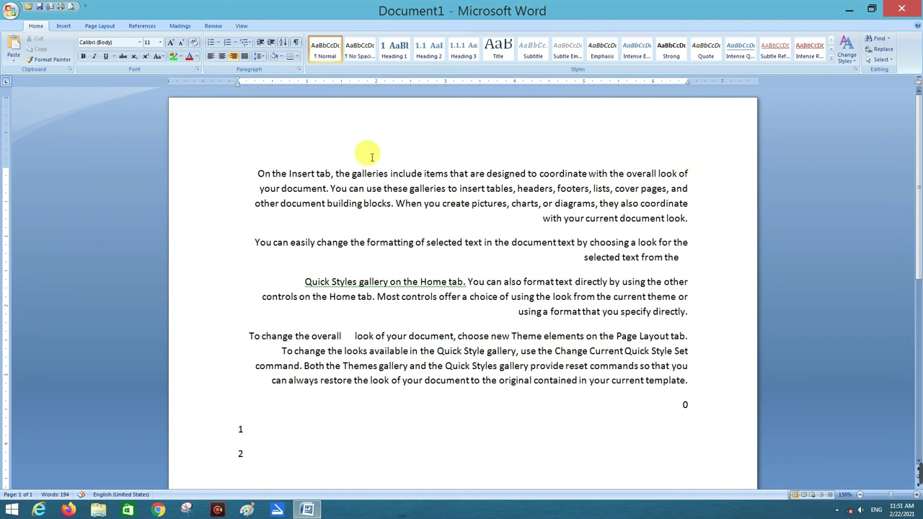
{"action": "key", "text": "shift+ctrl+Left"}
{"action": "key", "text": "shift+ctrl+Left"}
{"action": "key", "text": "shift+ctrl+Left"}
{"action": "key", "text": "shift+ctrl+Left"}
{"action": "key", "text": "shift+ctrl+Left"}
{"action": "key", "text": "shift+ctrl+Left"}
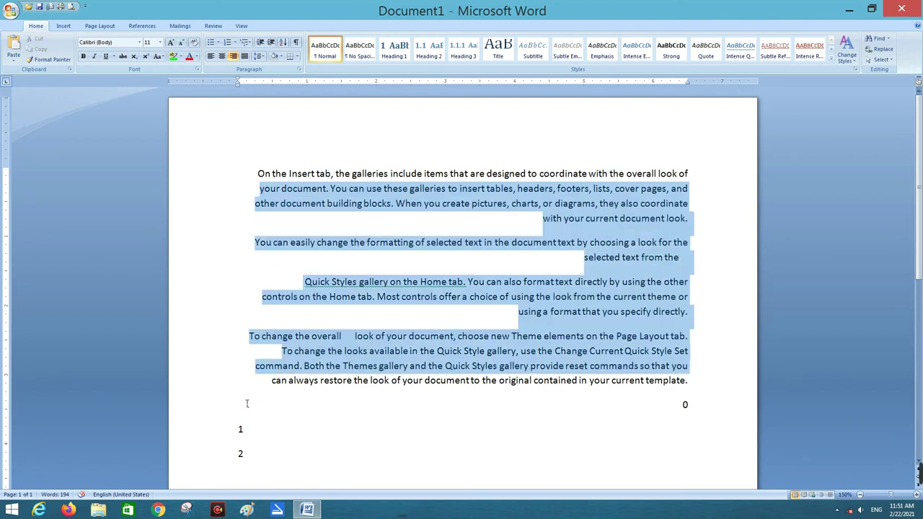
{"action": "left_click_drag", "start_coordinate": [282, 177], "coordinate": [274, 393]}
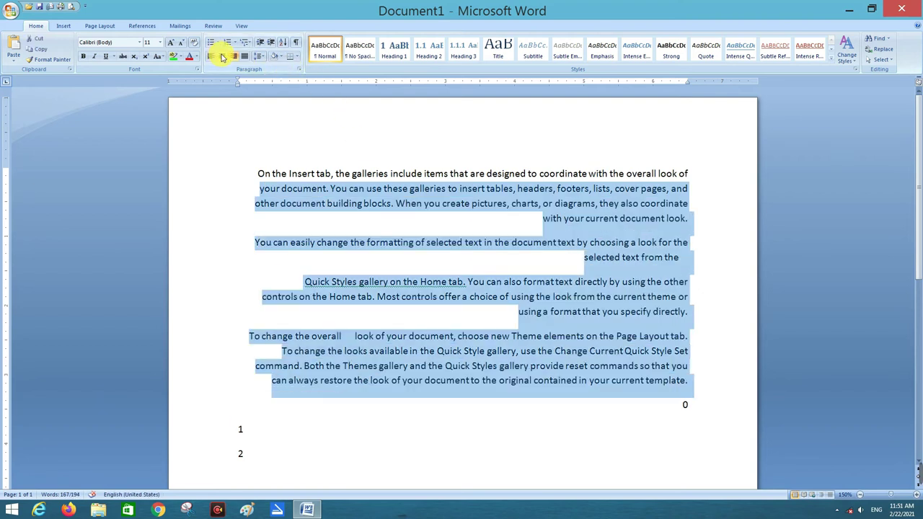
{"action": "left_click", "coordinate": [222, 57]}
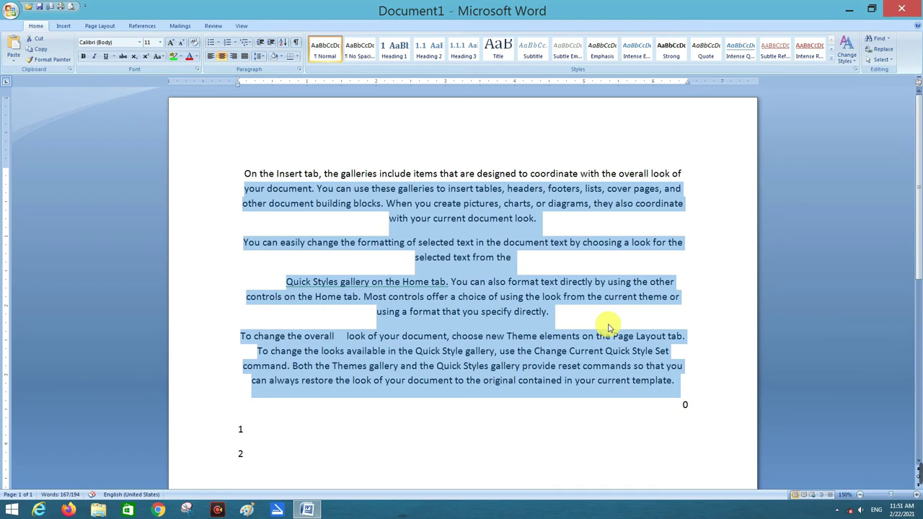
Add a blank line above the 0 and replace it with a centred line of random letters.
{"action": "key", "text": "Right"}
{"action": "key", "text": "Return"}
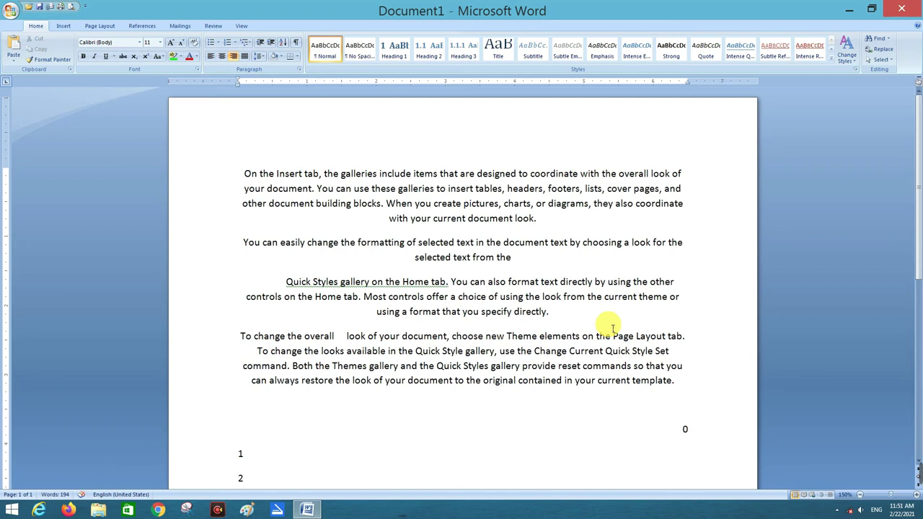
{"action": "key", "text": "ctrl+e"}
{"action": "type", "text": "hdkjshaldjahdkgadkjaldahdkadlkad;kajahdald;alahdla"}
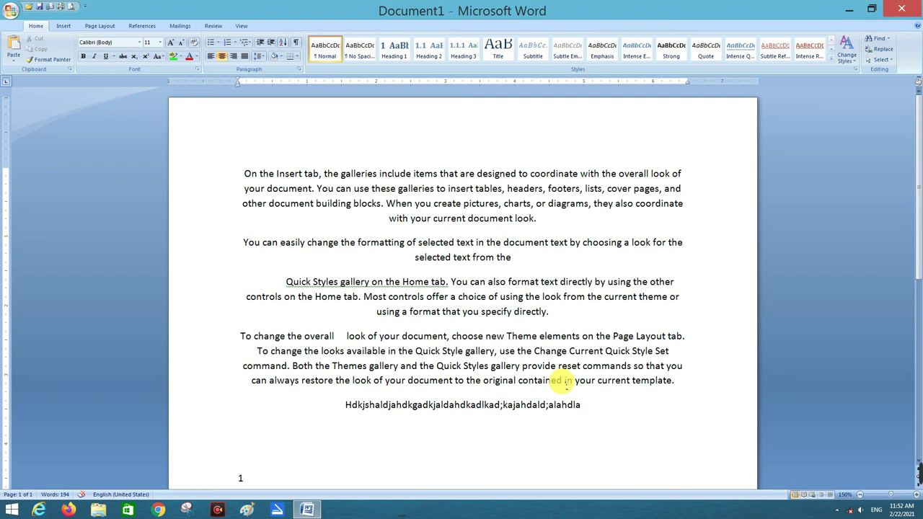
{"action": "mouse_move", "coordinate": [581, 408]}
{"action": "left_mouse_down"}
{"action": "mouse_move", "coordinate": [286, 203]}
{"action": "mouse_move", "coordinate": [239, 153]}
{"action": "left_mouse_up"}
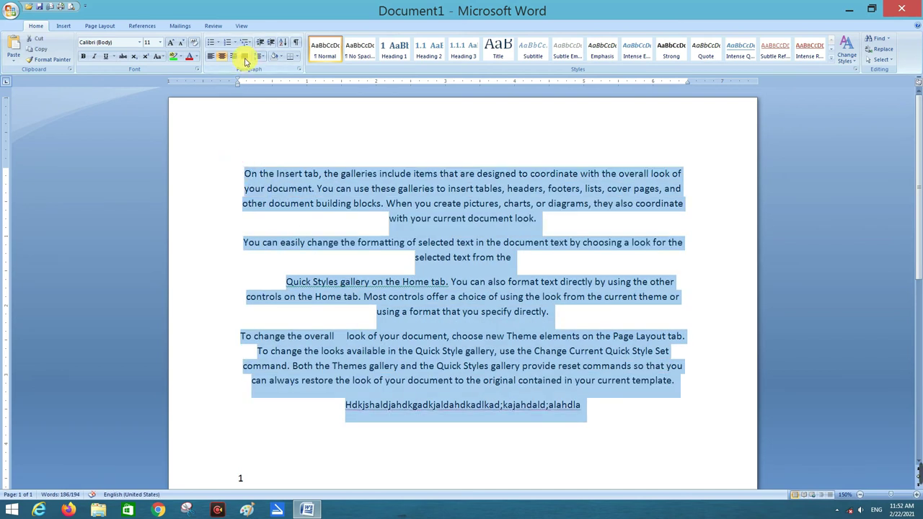
{"action": "left_click", "coordinate": [244, 57]}
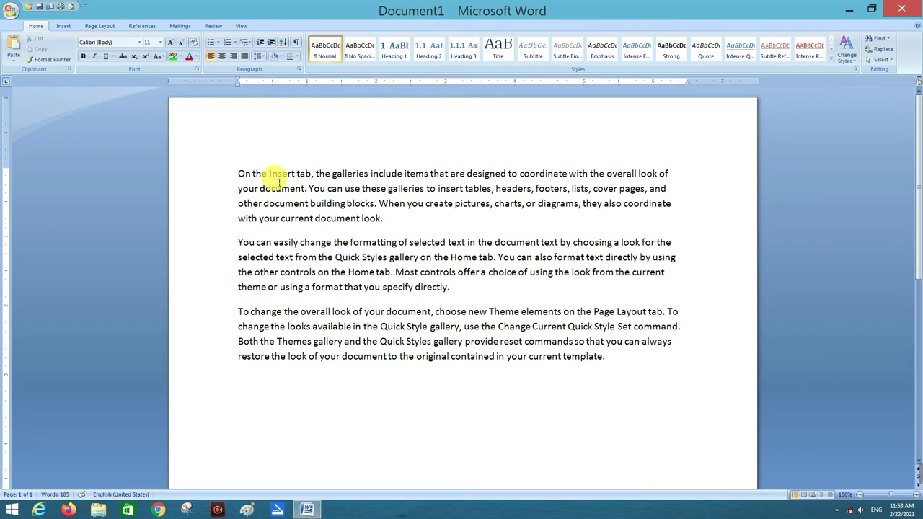
Apply 3.0 line spacing to the first paragraph's opening lines, then revert it to 1.0.
{"action": "mouse_move", "coordinate": [239, 174]}
{"action": "left_mouse_down"}
{"action": "mouse_move", "coordinate": [625, 203]}
{"action": "mouse_move", "coordinate": [670, 190]}
{"action": "left_mouse_up"}
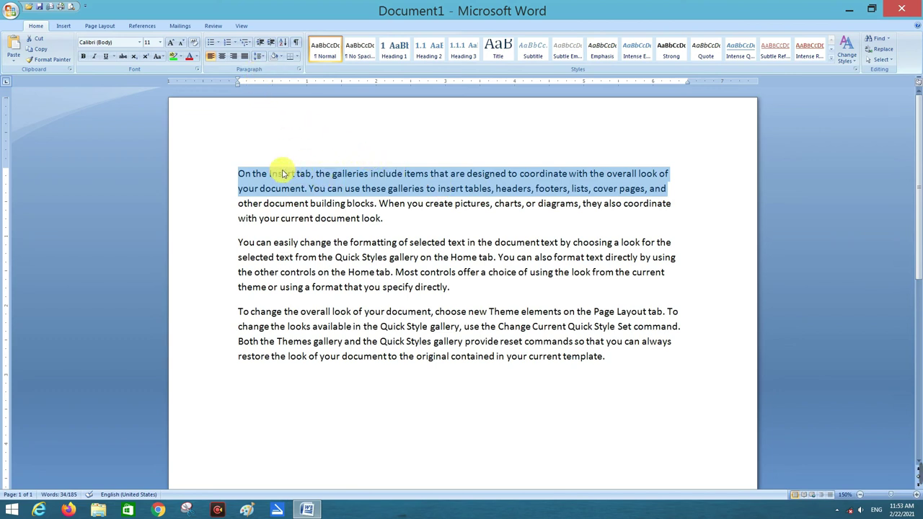
{"action": "left_click", "coordinate": [262, 58]}
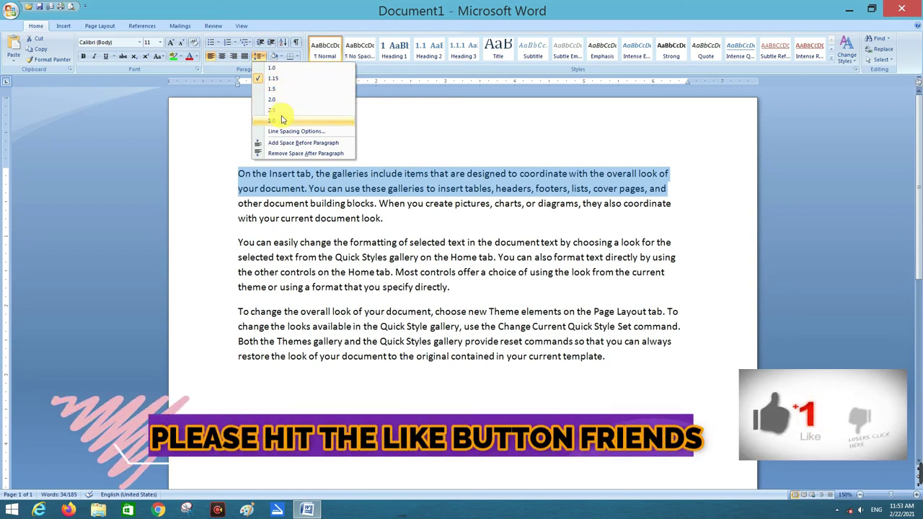
{"action": "left_click", "coordinate": [285, 120]}
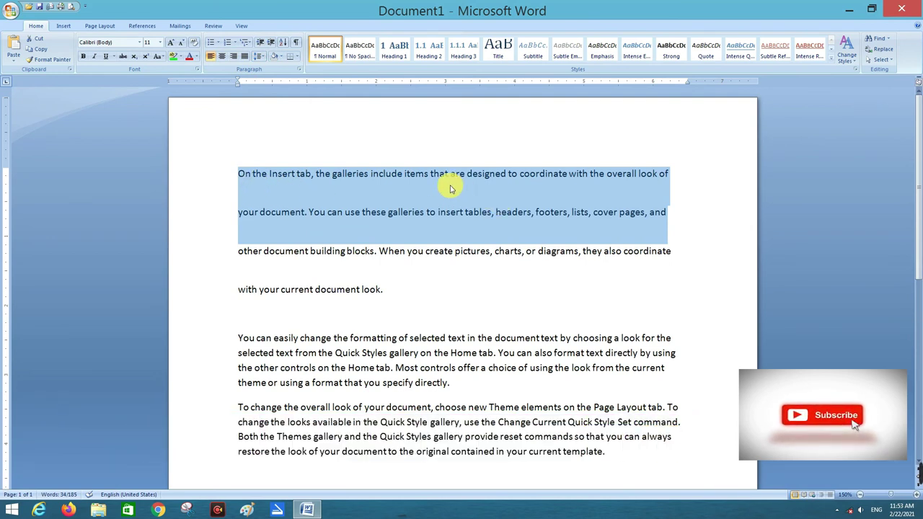
{"action": "left_click", "coordinate": [261, 57]}
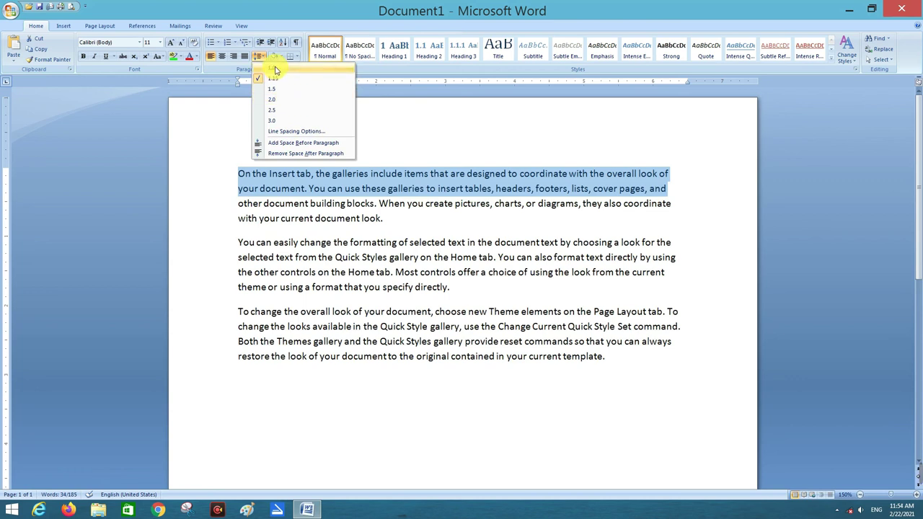
{"action": "left_click", "coordinate": [274, 69]}
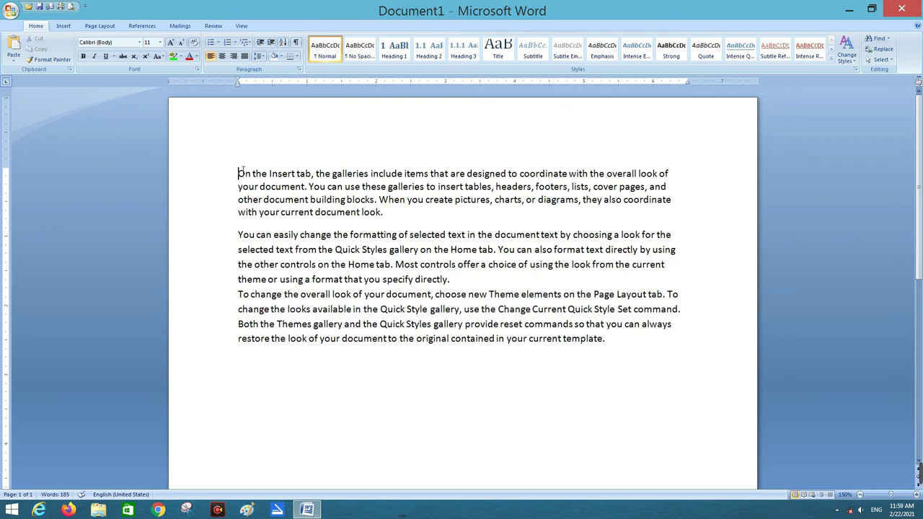
Shade the three sample paragraphs light blue, black and red respectively.
{"action": "left_click_drag", "start_coordinate": [267, 178], "coordinate": [404, 215]}
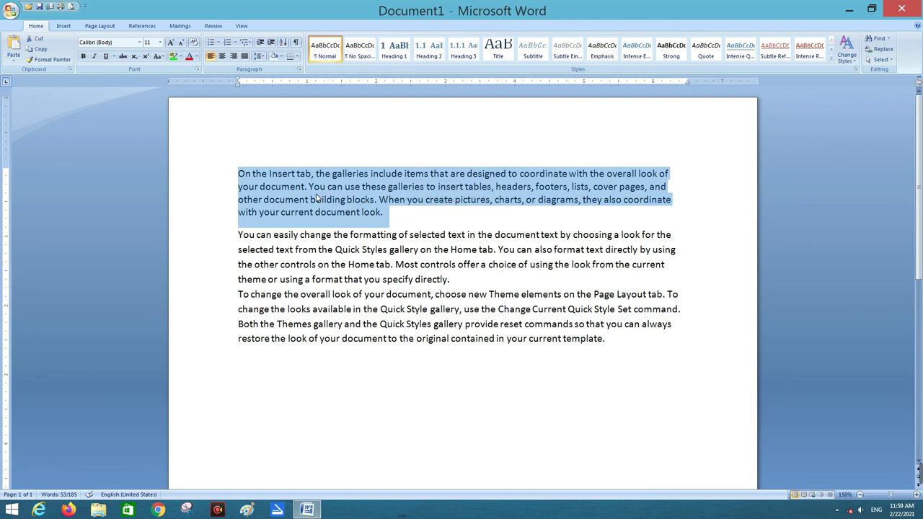
{"action": "left_click", "coordinate": [281, 61]}
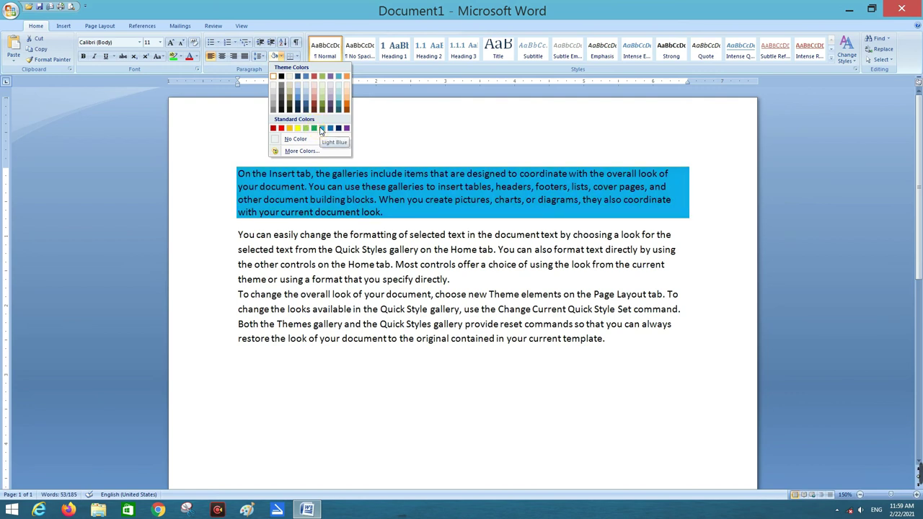
{"action": "left_click", "coordinate": [282, 79]}
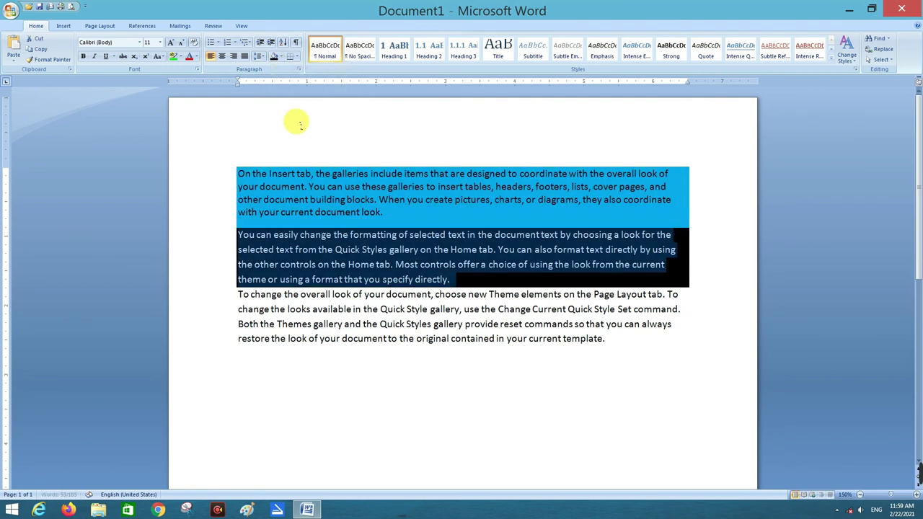
{"action": "mouse_move", "coordinate": [620, 343]}
{"action": "left_mouse_down"}
{"action": "mouse_move", "coordinate": [559, 345]}
{"action": "mouse_move", "coordinate": [174, 290]}
{"action": "left_mouse_up"}
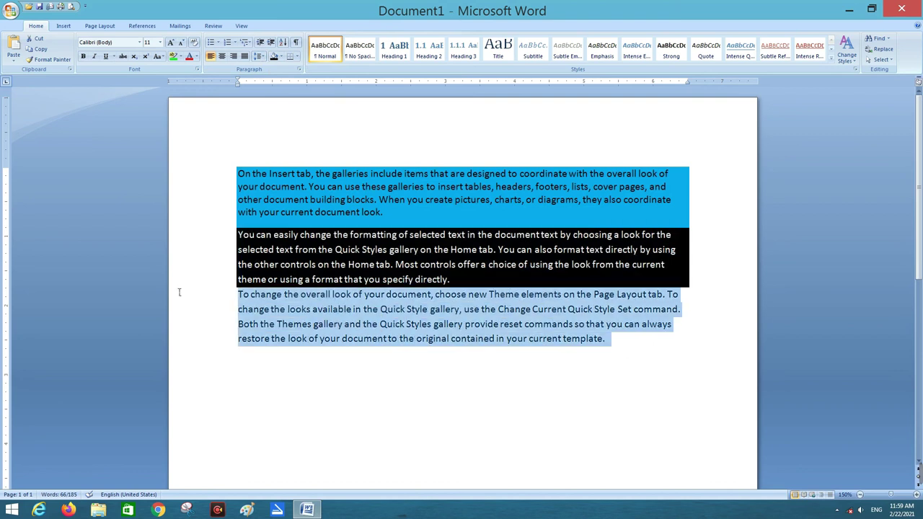
{"action": "left_click", "coordinate": [411, 241]}
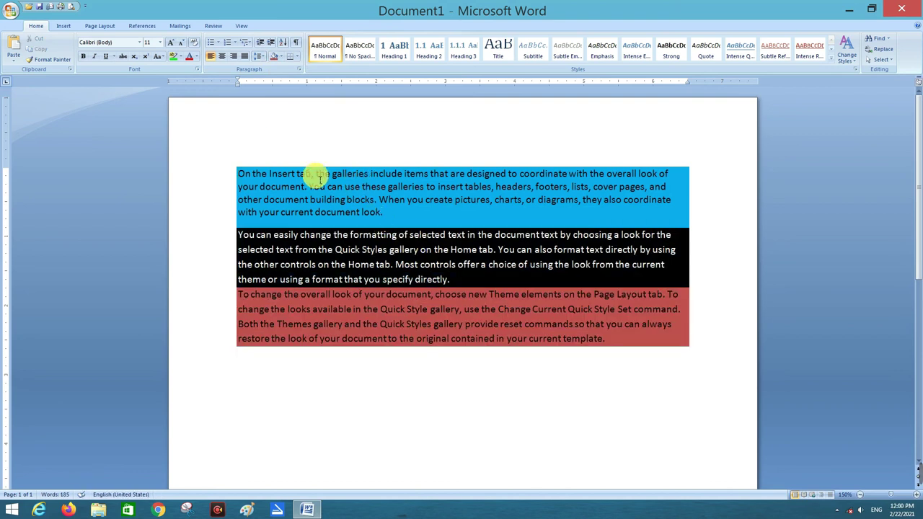
{"action": "left_click_drag", "start_coordinate": [240, 174], "coordinate": [255, 180]}
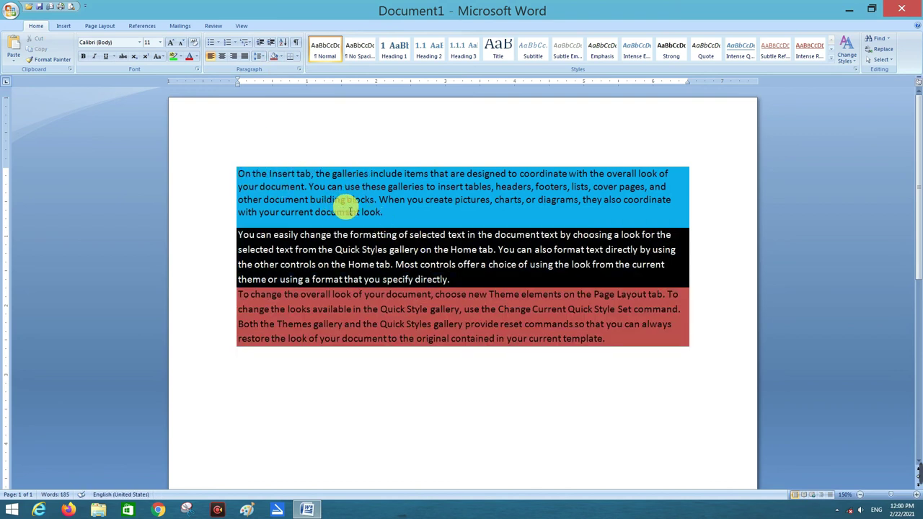
{"action": "left_click_drag", "start_coordinate": [239, 175], "coordinate": [247, 178]}
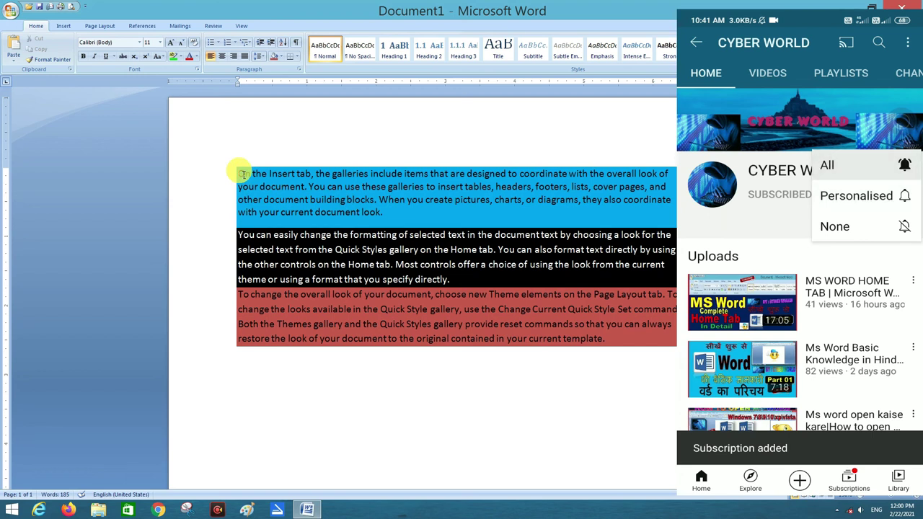
{"action": "key", "text": "ctrl+a"}
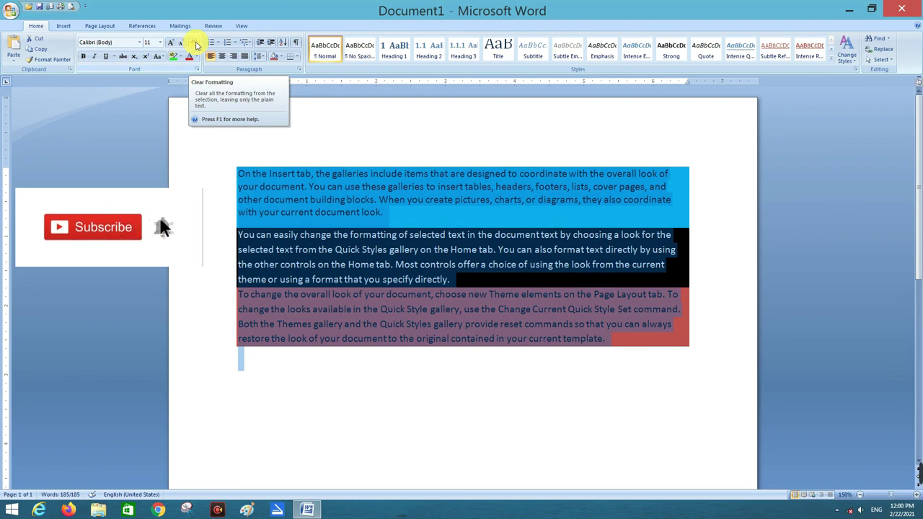
Clear Formatting on the selected text to strip the blue, black and red shading.
{"action": "left_click", "coordinate": [196, 45]}
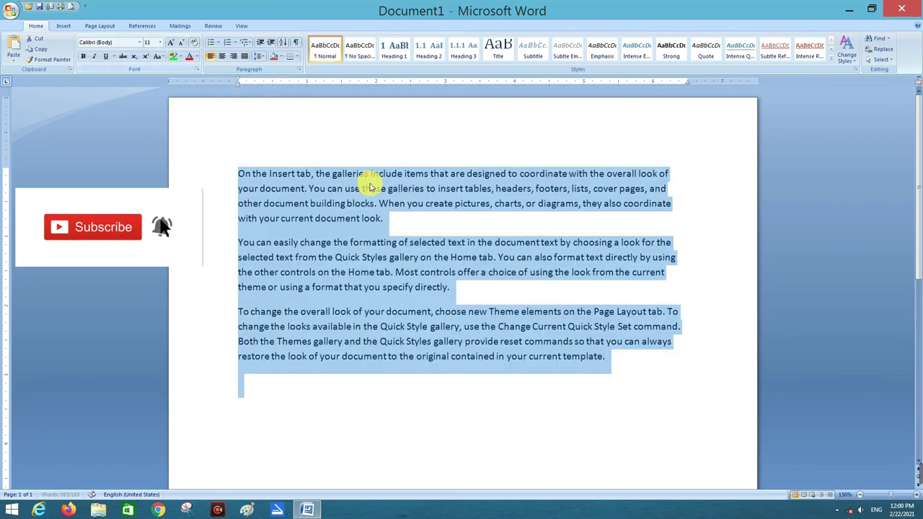
{"action": "left_click", "coordinate": [402, 219]}
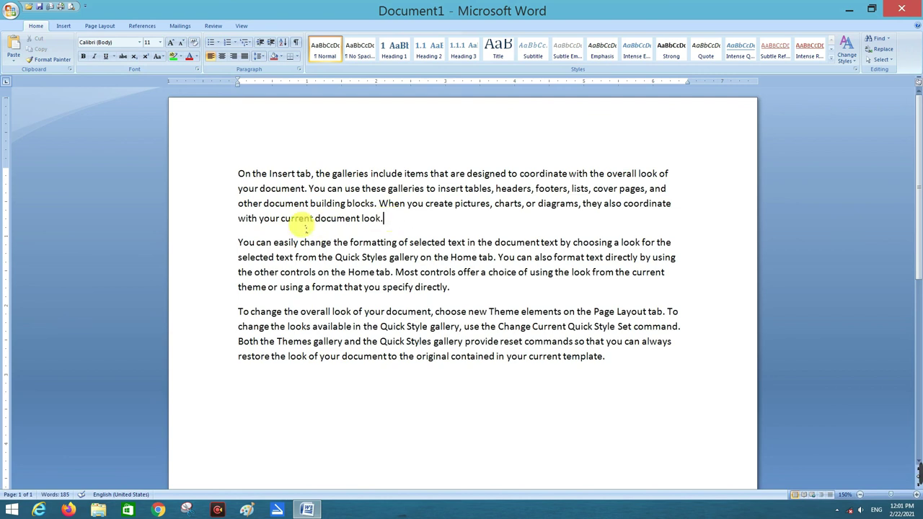
Put an outside border box around the first line of paragraph one.
{"action": "left_click_drag", "start_coordinate": [238, 174], "coordinate": [697, 184]}
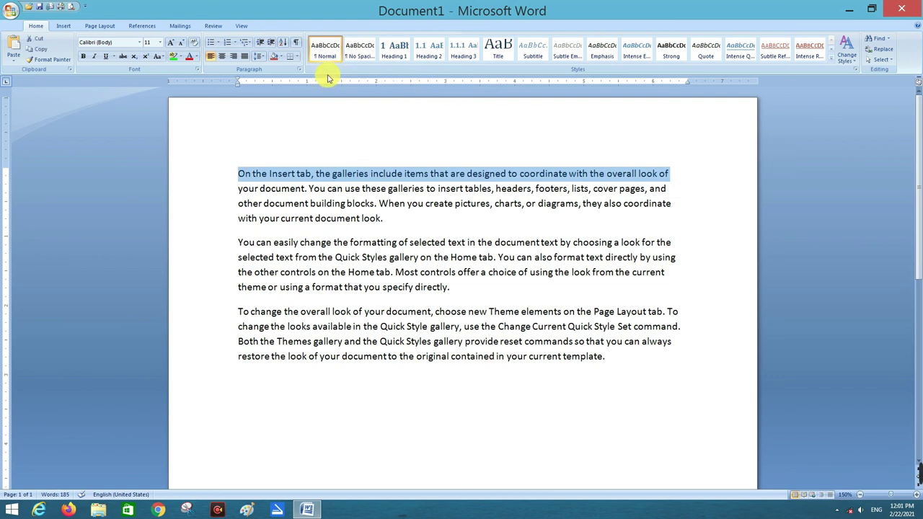
{"action": "left_click", "coordinate": [296, 57]}
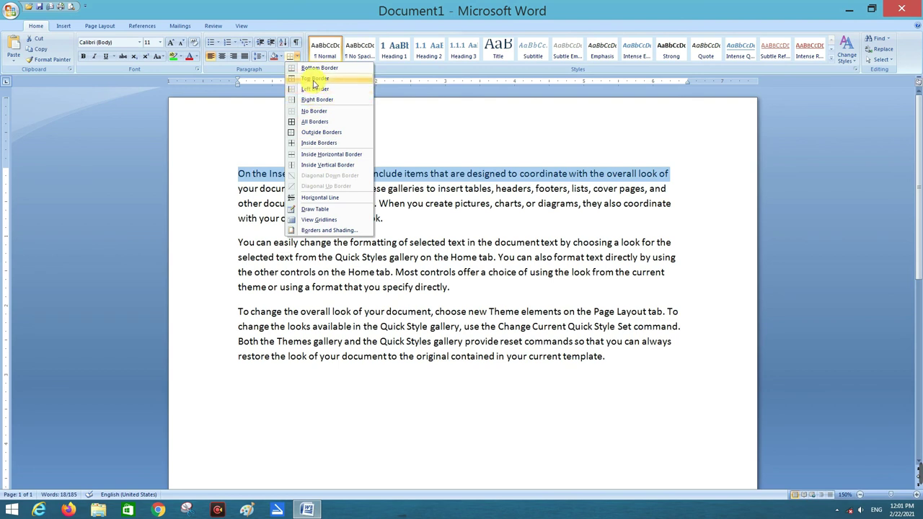
{"action": "left_click", "coordinate": [315, 134]}
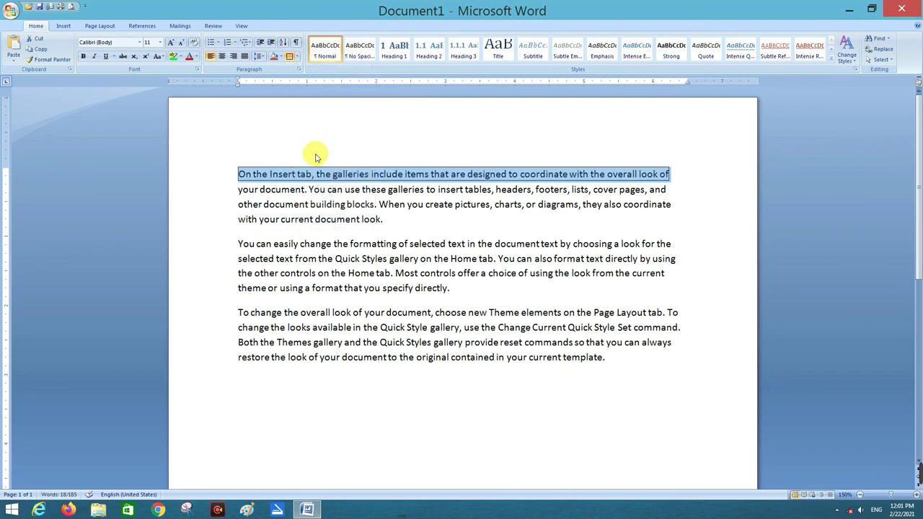
{"action": "left_click", "coordinate": [296, 57]}
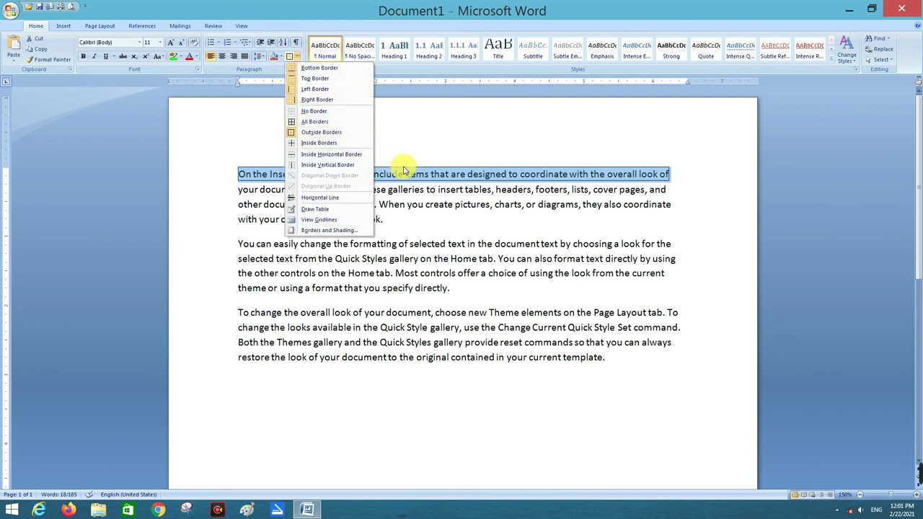
{"action": "left_click", "coordinate": [367, 174]}
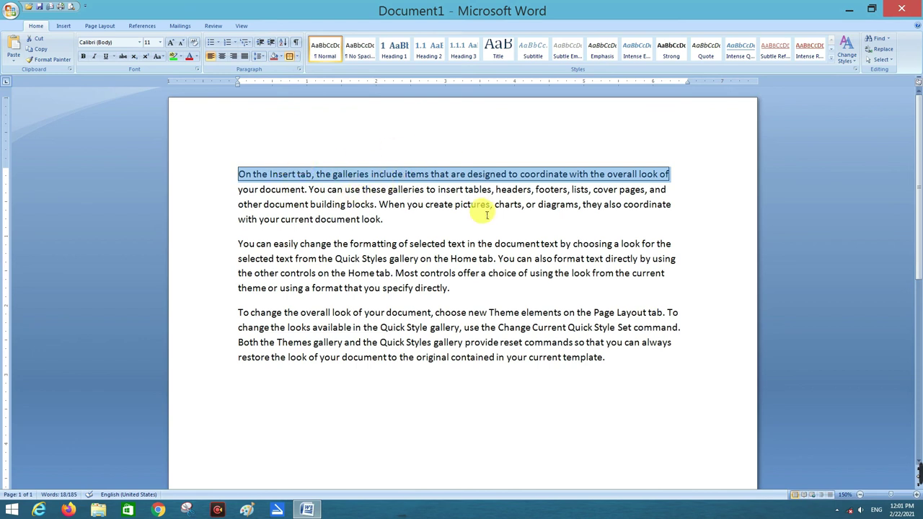
Give the second paragraph top and left borders, then a full box border.
{"action": "left_click_drag", "start_coordinate": [238, 244], "coordinate": [481, 302]}
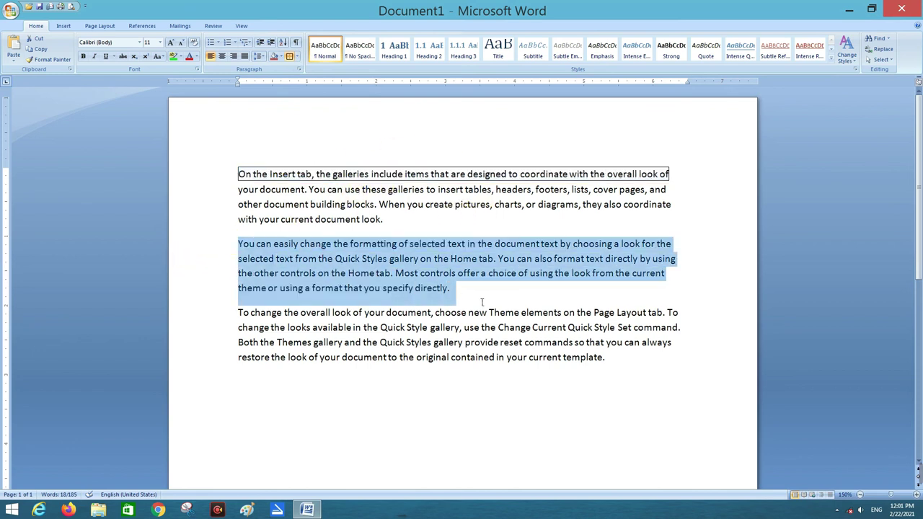
{"action": "left_click", "coordinate": [297, 57]}
{"action": "left_click", "coordinate": [303, 78]}
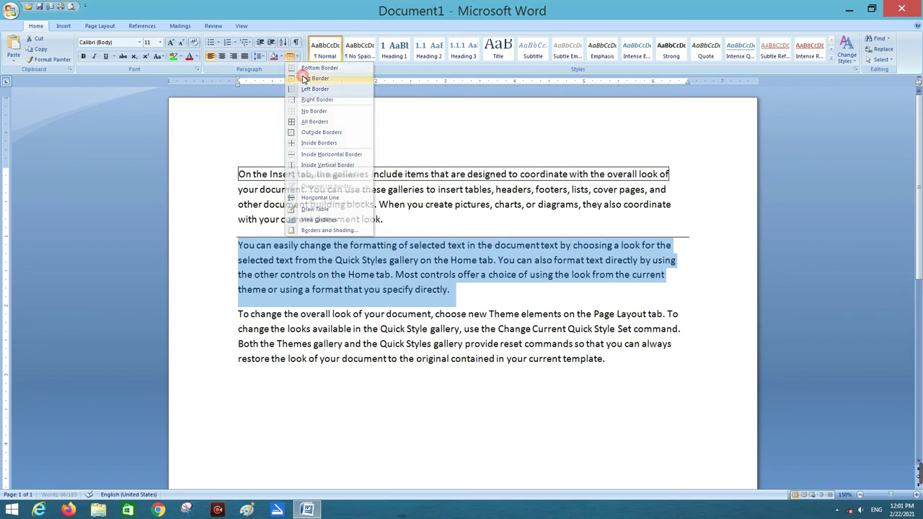
{"action": "left_click", "coordinate": [298, 59]}
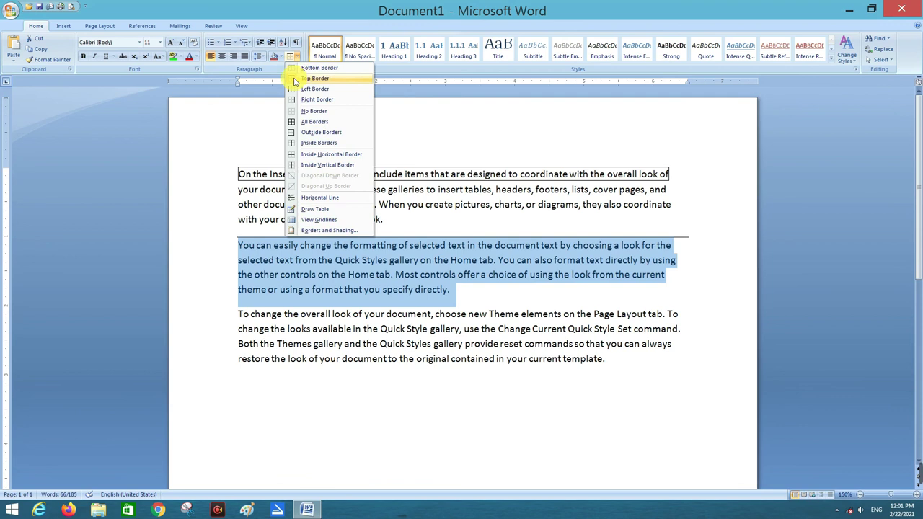
{"action": "left_click", "coordinate": [308, 88]}
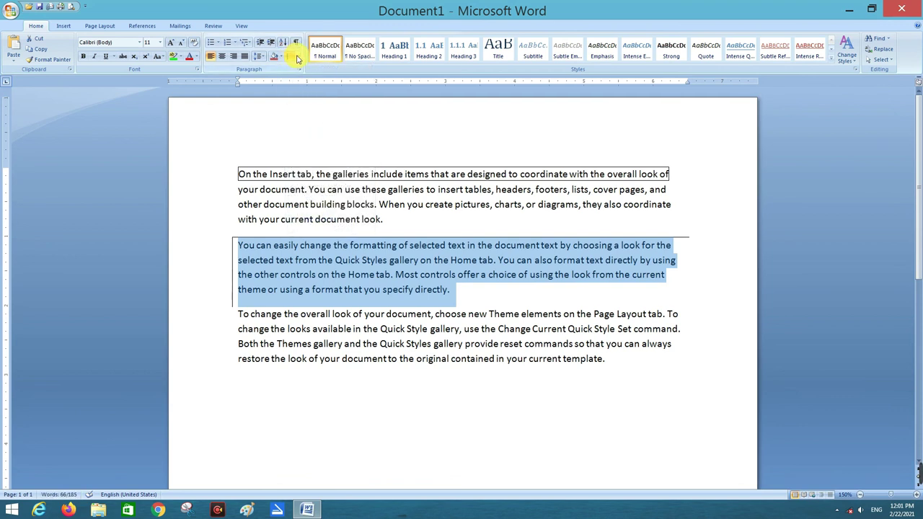
{"action": "left_click", "coordinate": [296, 57]}
{"action": "left_click", "coordinate": [309, 99]}
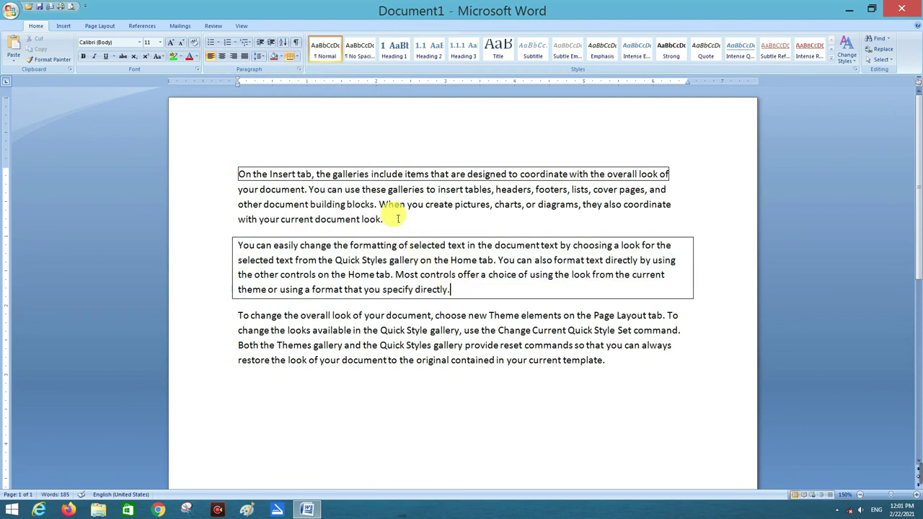